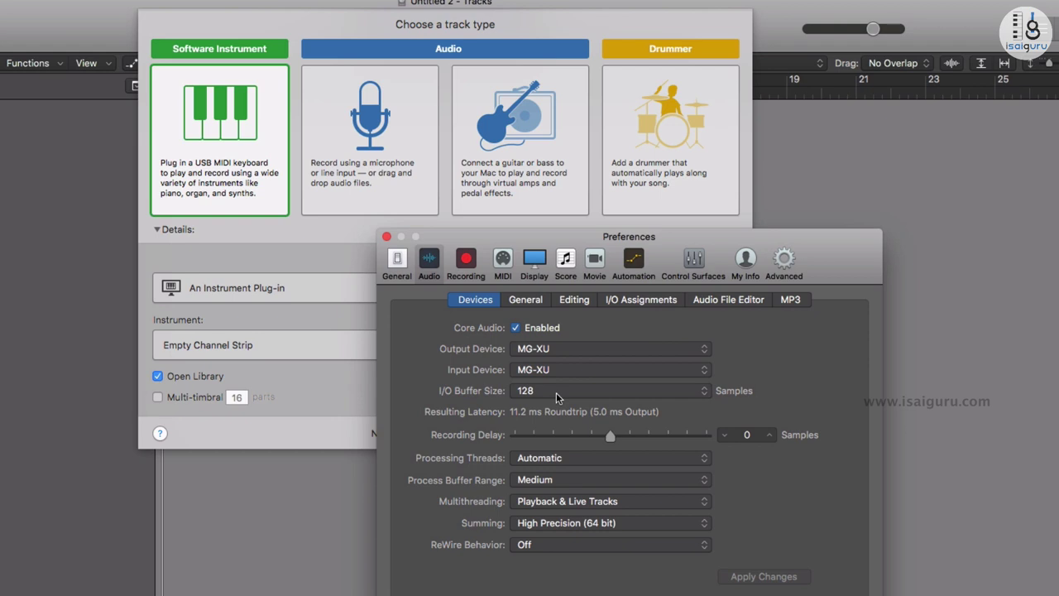
# - Review the available I/O buffer sizes in the audio device preferences without changing the setting, and close the preferences
pyautogui.click(556, 397)
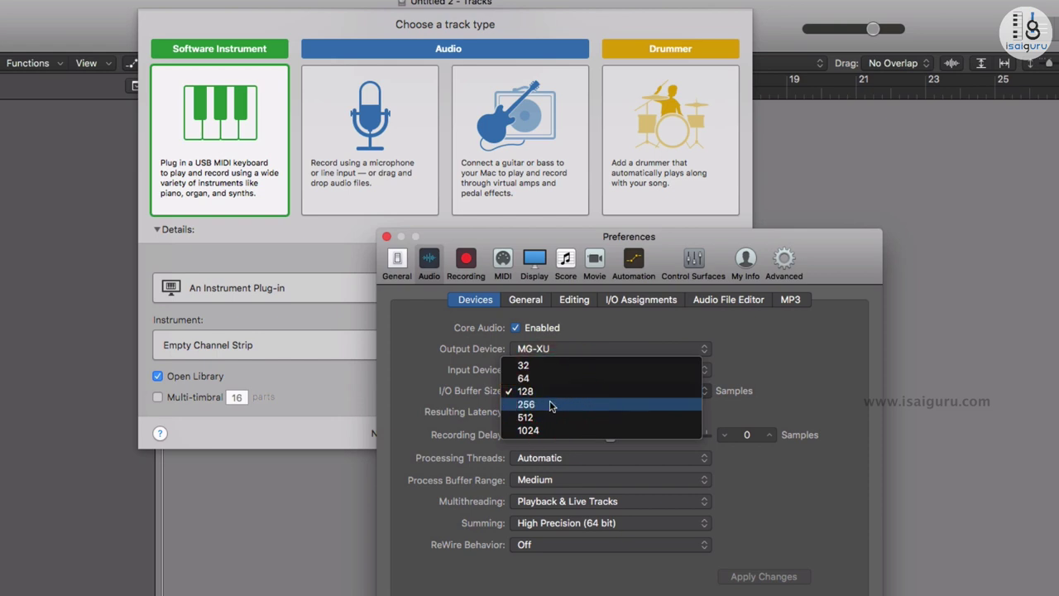
pyautogui.click(748, 375)
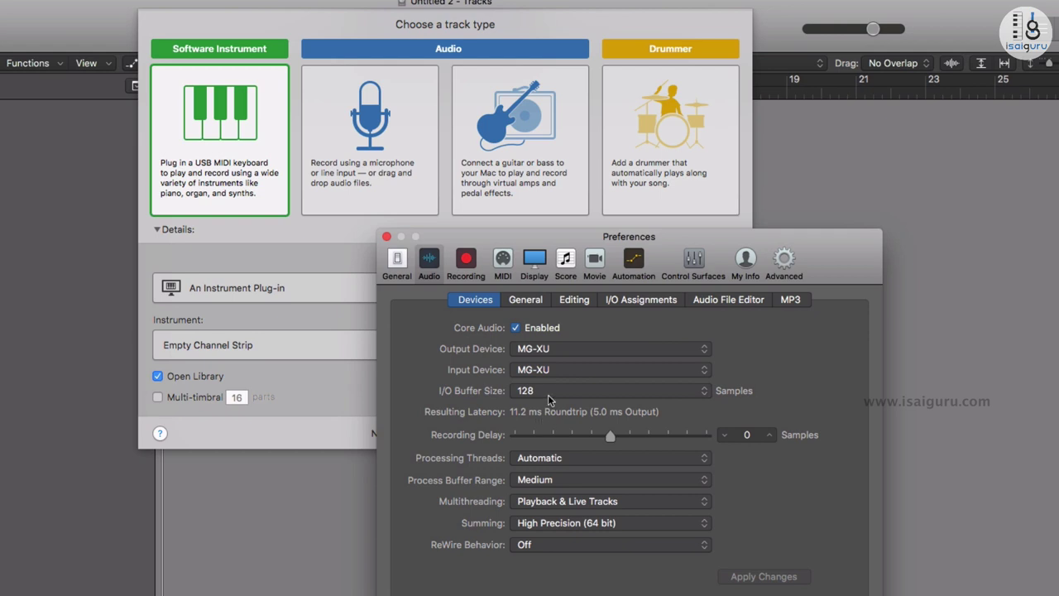
pyautogui.press('super+w')
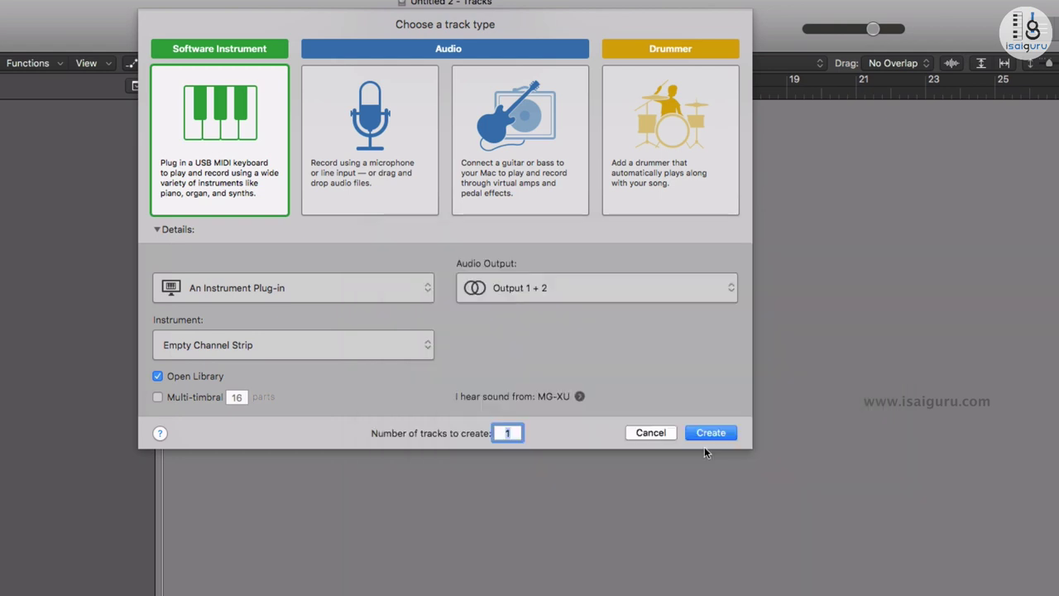
# - Read the help page on creating tracks, expanding its sections on new tracks and on tracks below the selected one, and close it
pyautogui.click(160, 433)
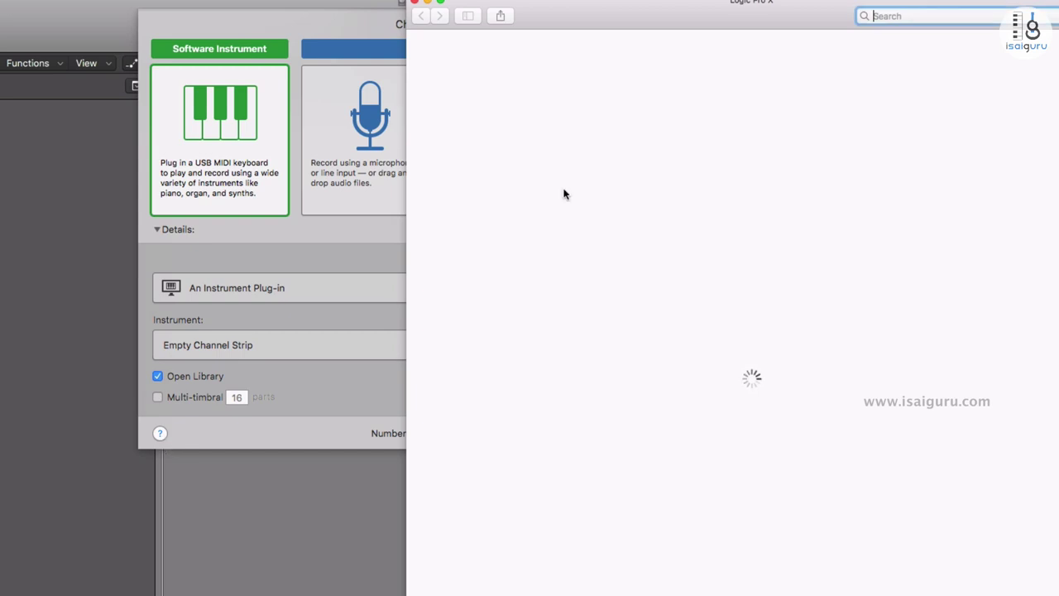
pyautogui.click(604, 285)
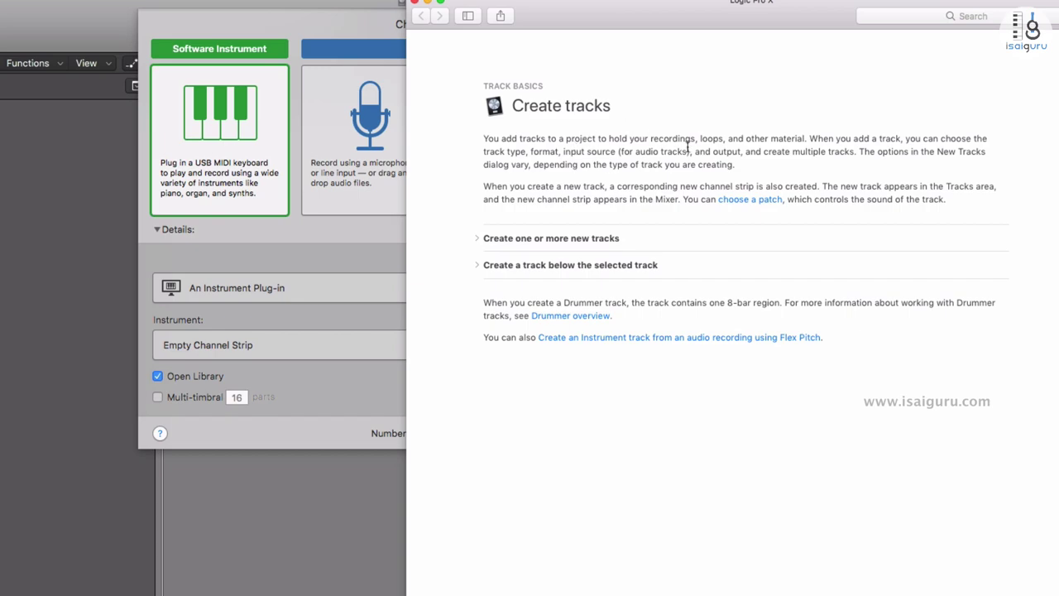
pyautogui.click(477, 239)
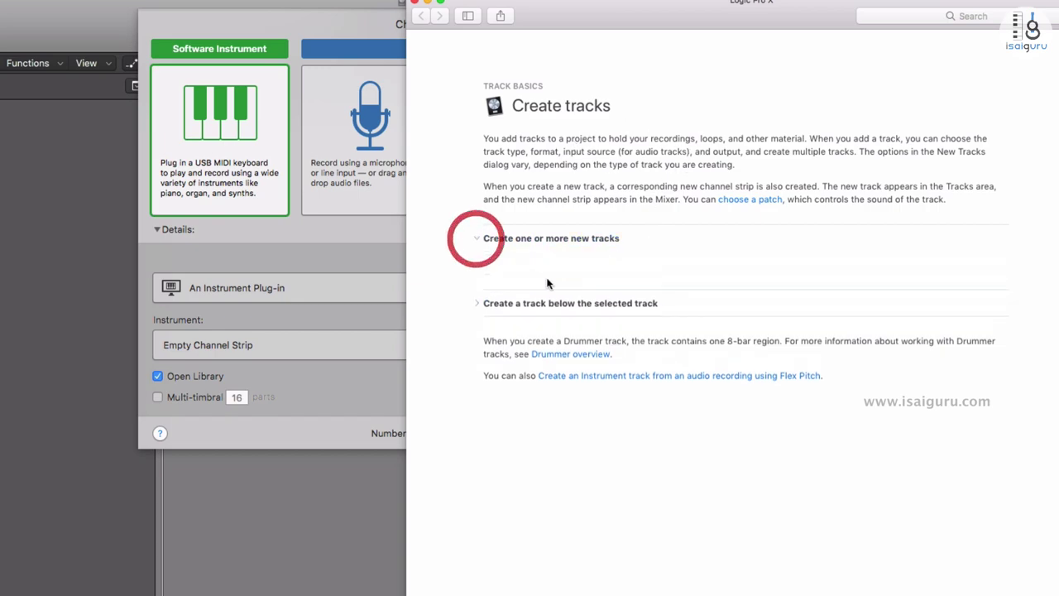
pyautogui.scroll(-10, 635, 463)
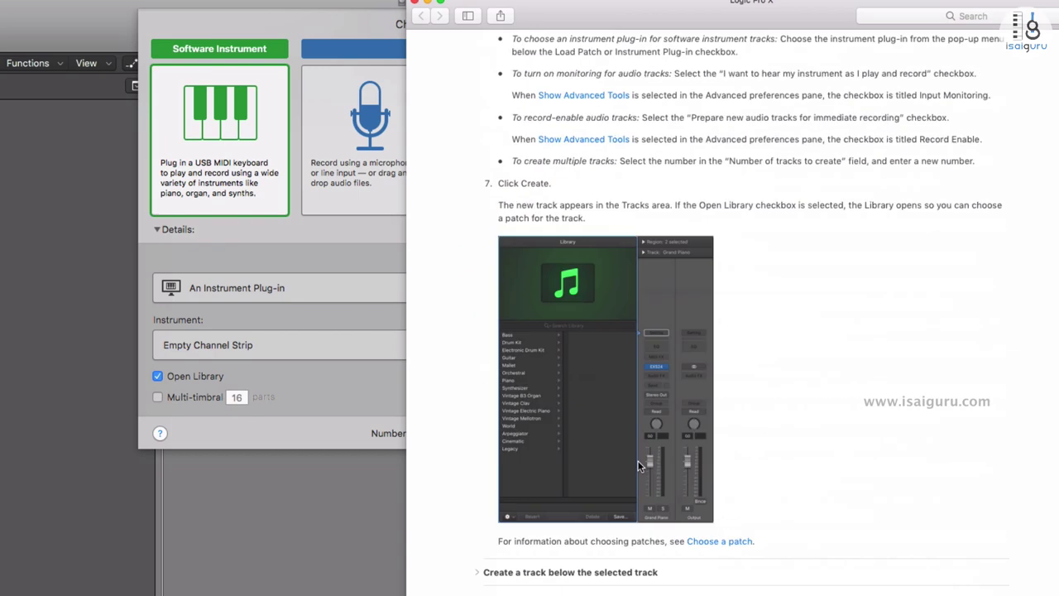
pyautogui.scroll(-1, 641, 460)
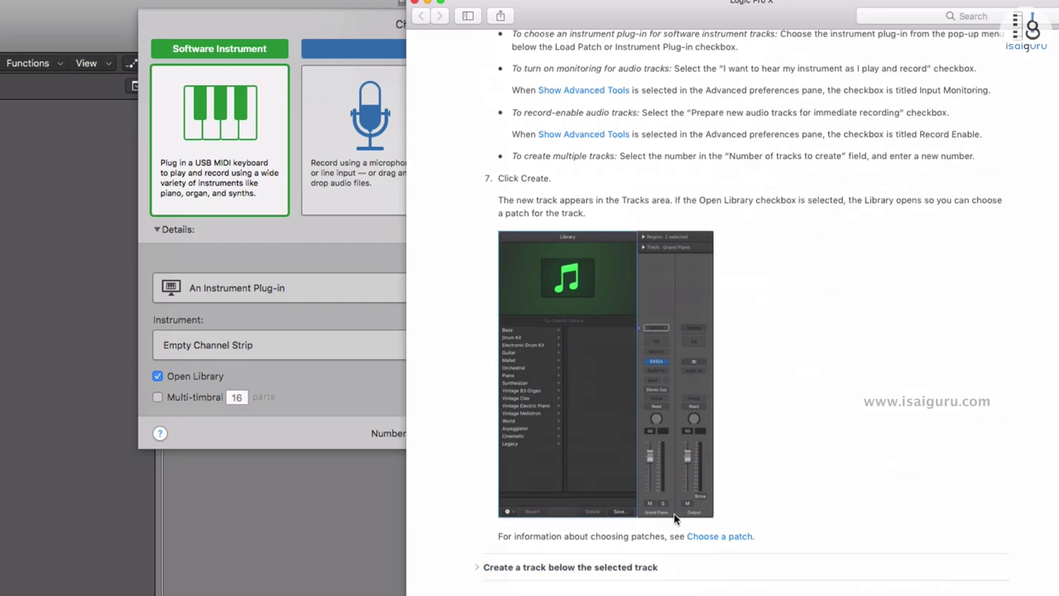
pyautogui.click(570, 567)
pyautogui.scroll(-4, 635, 463)
pyautogui.scroll(15, 525, 272)
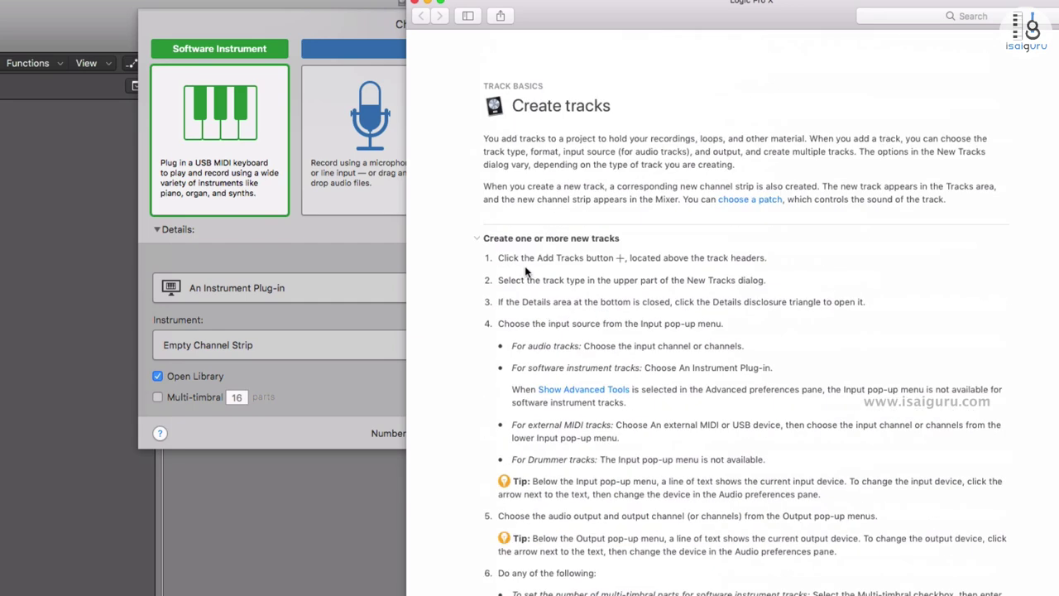
pyautogui.click(415, 3)
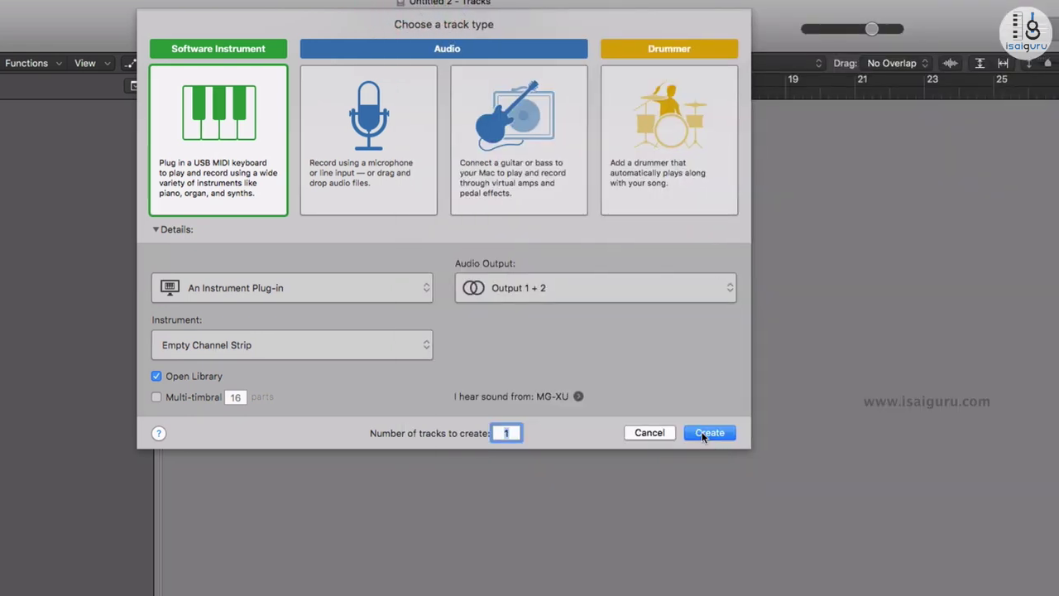
# - Create one software instrument track with an empty channel strip and the Library open, and select its channel strip
pyautogui.press('Return')
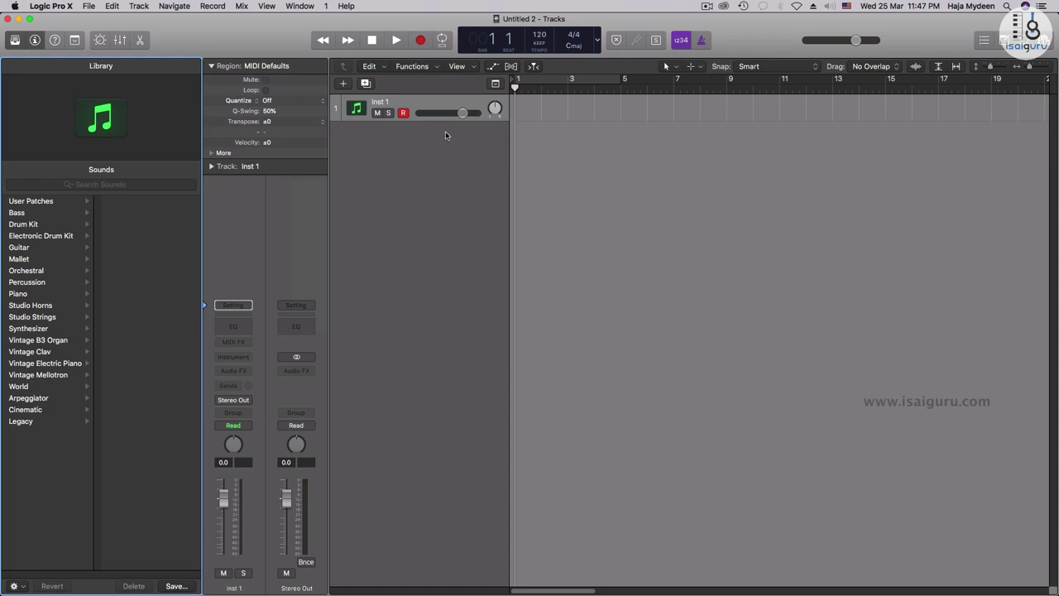
pyautogui.click(413, 104)
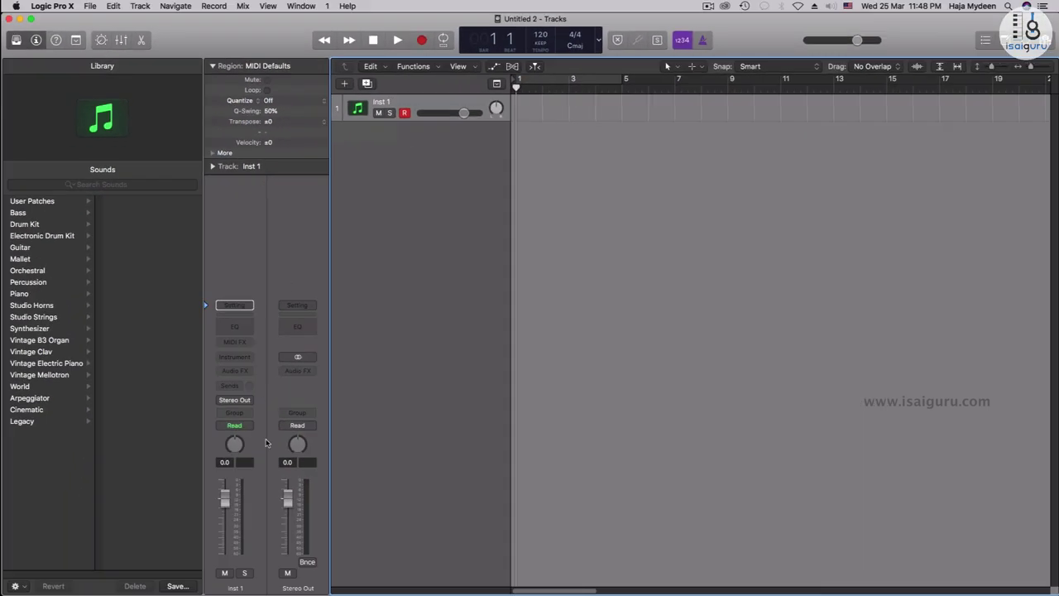
pyautogui.click(233, 252)
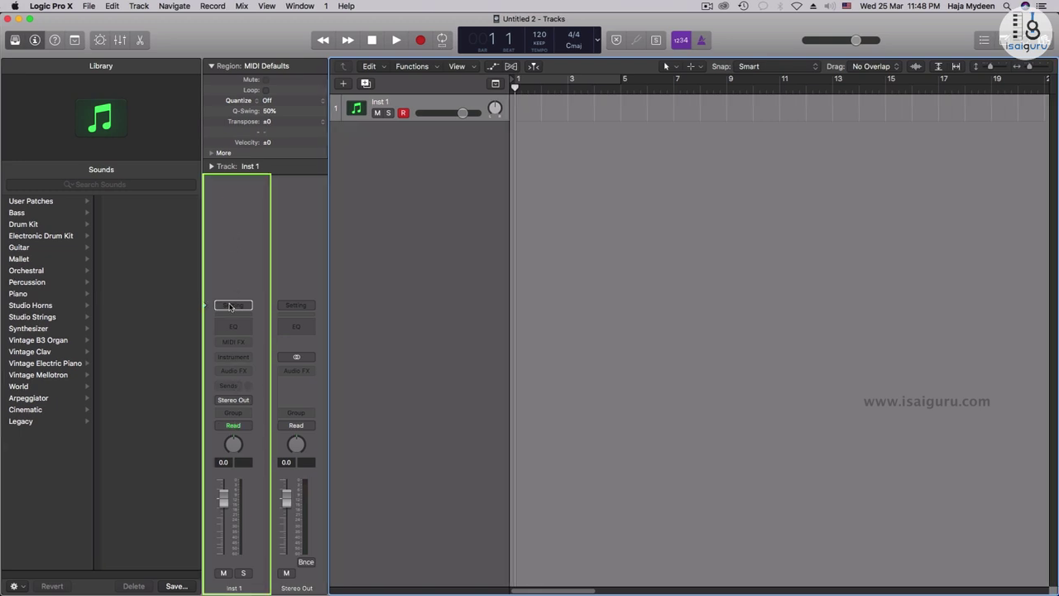
pyautogui.click(229, 236)
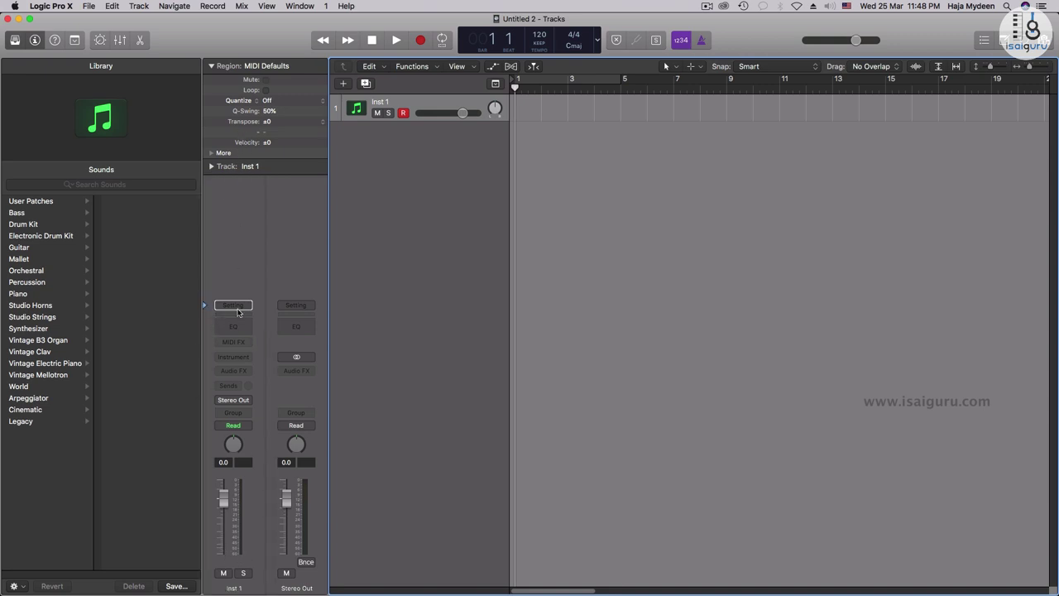
# - Expand the Inst 1 track parameters and pick the green music note from the Other category as the track icon
pyautogui.click(212, 166)
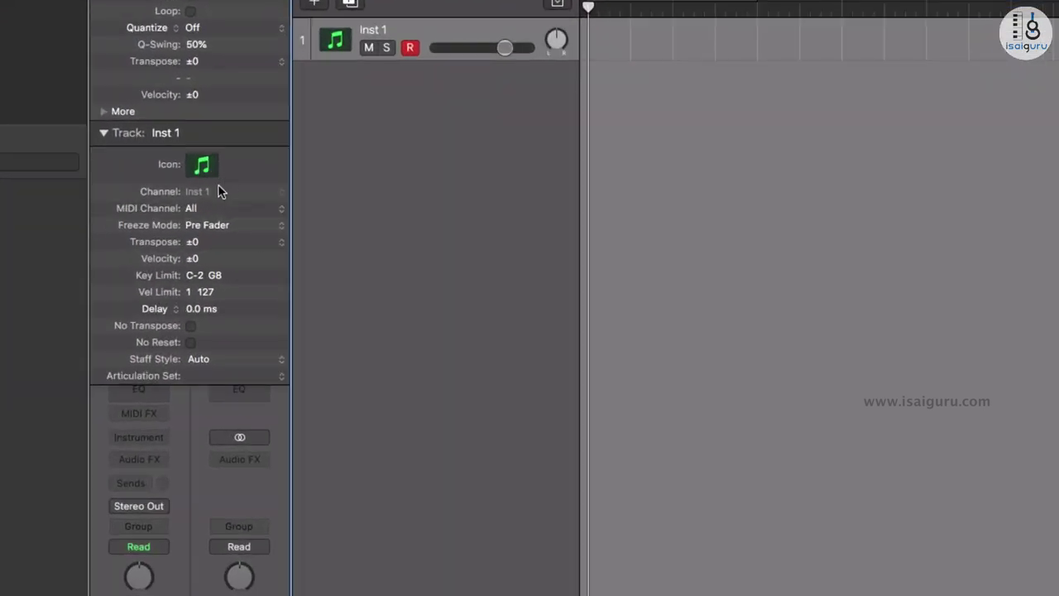
pyautogui.click(201, 165)
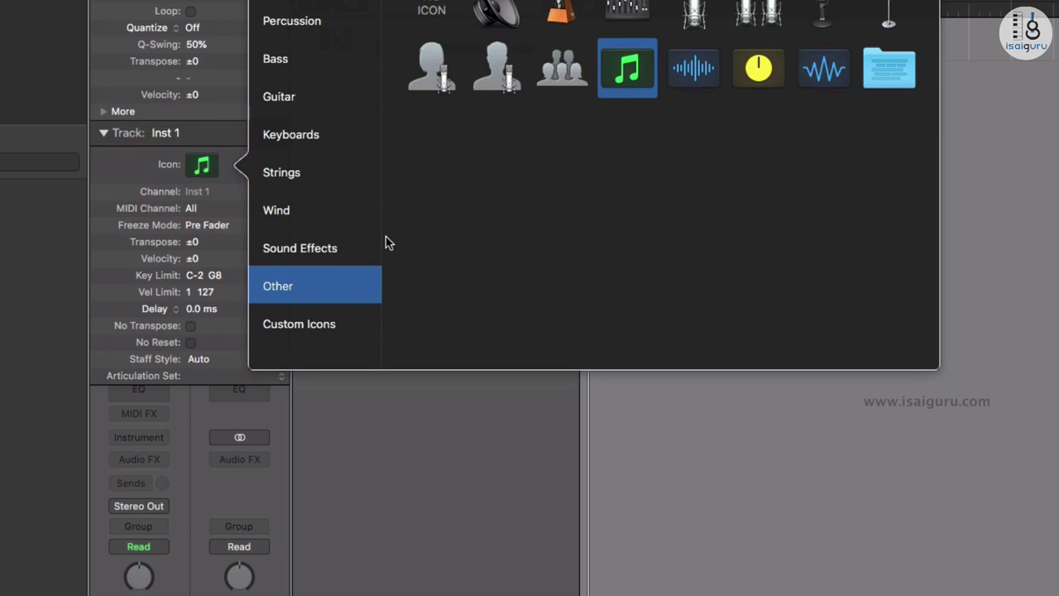
pyautogui.click(631, 91)
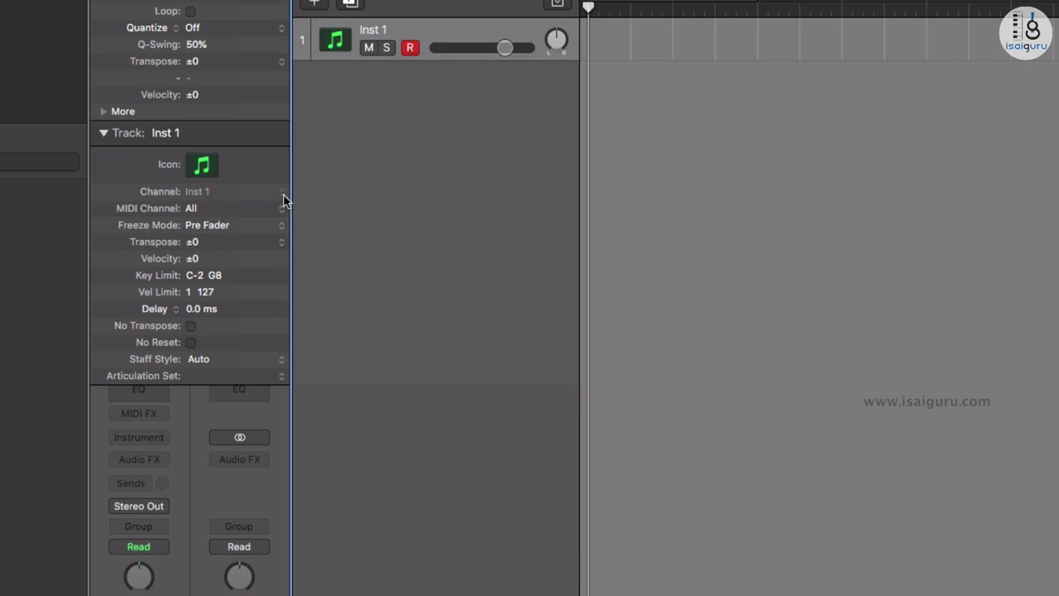
# - Examine the MIDI channel choices for the Inst 1 track, leaving the channel set to All
pyautogui.click(206, 209)
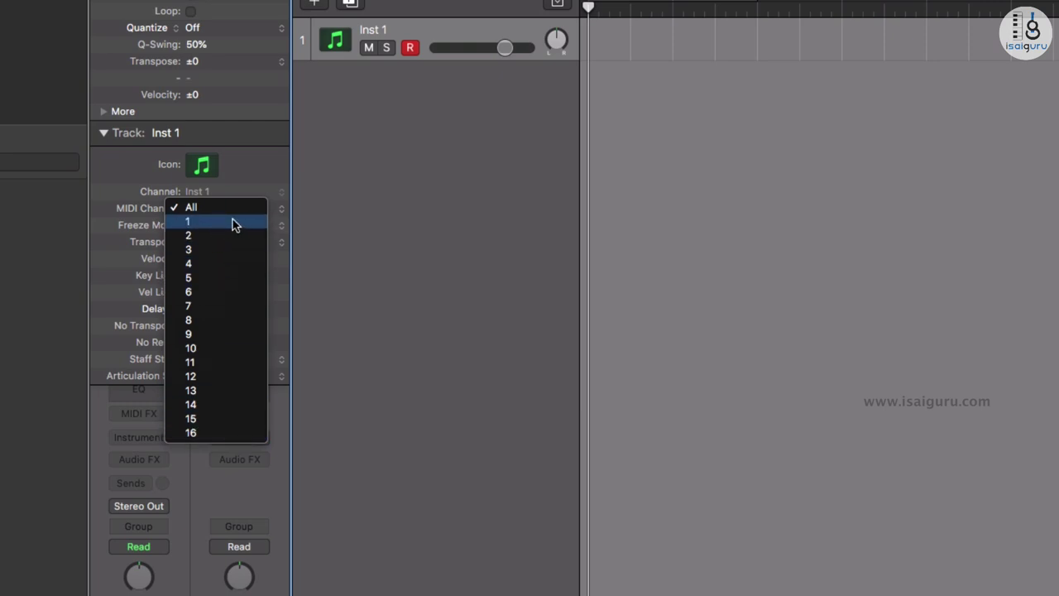
pyautogui.click(303, 211)
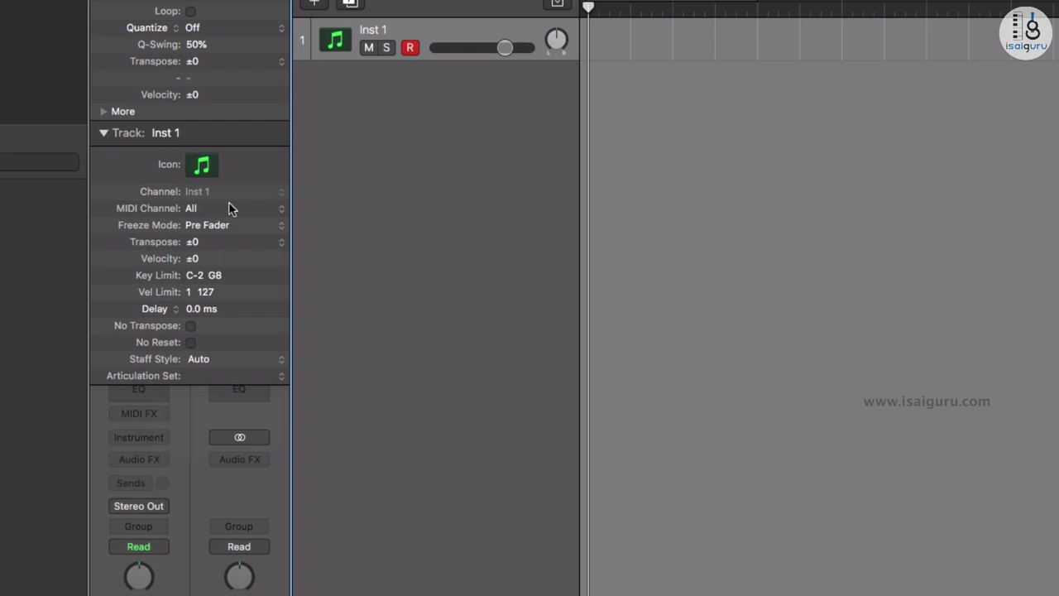
pyautogui.click(232, 207)
pyautogui.click(331, 225)
pyautogui.click(214, 207)
pyautogui.click(380, 239)
# - Try adjusting the Transpose and Velocity offsets of the Inst 1 track, and collapse the track parameters
pyautogui.moveTo(200, 242); pyautogui.dragTo(200, 239)
pyautogui.click(200, 243)
pyautogui.moveTo(196, 244)
pyautogui.mouseDown()
pyautogui.moveTo(198, 207)
pyautogui.moveTo(196, 272)
pyautogui.moveTo(195, 240)
pyautogui.mouseUp()
pyautogui.click(193, 258)
pyautogui.moveTo(194, 259)
pyautogui.mouseDown()
pyautogui.moveTo(189, 241)
pyautogui.moveTo(197, 263)
pyautogui.mouseUp()
pyautogui.click(104, 133)
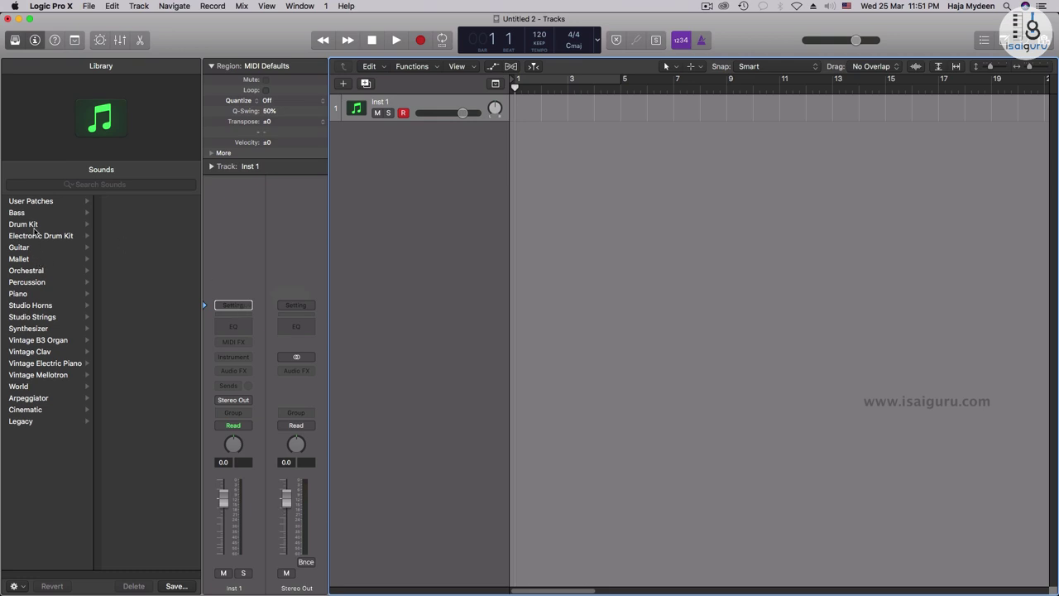
# - Hide the Library and show it again, twice
pyautogui.click(15, 40)
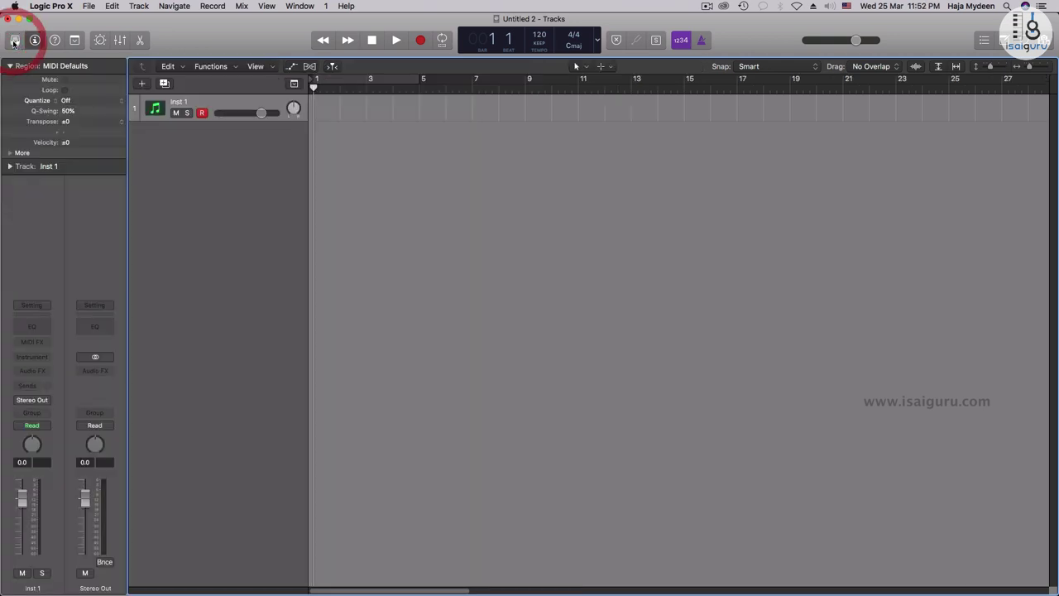
pyautogui.click(15, 40)
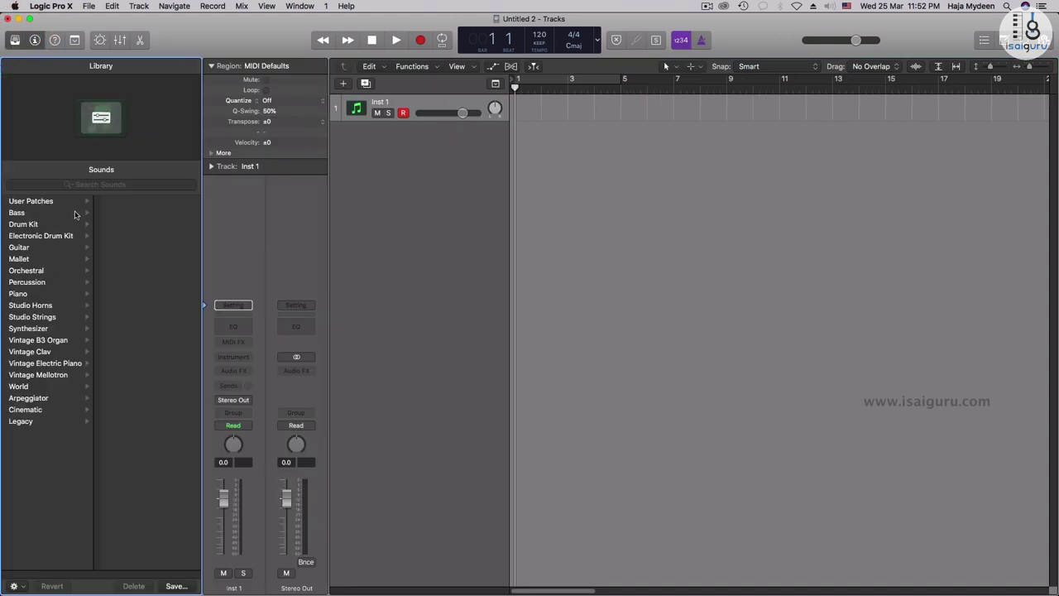
pyautogui.click(15, 41)
pyautogui.click(15, 40)
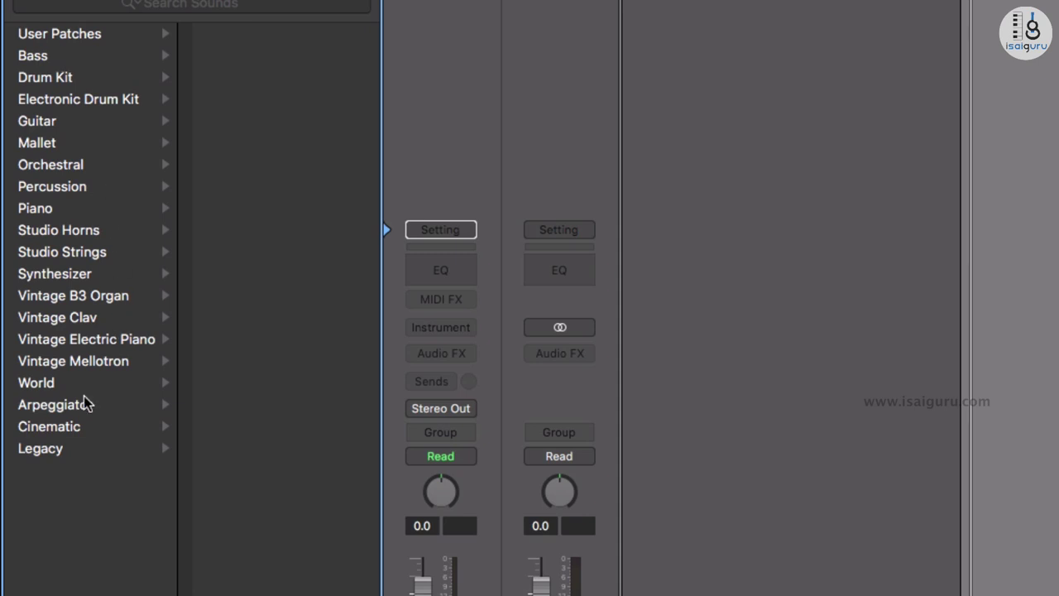
# - Load the Fingerstyle Bass patch from the Library's Bass category onto the Inst 1 track
pyautogui.click(57, 55)
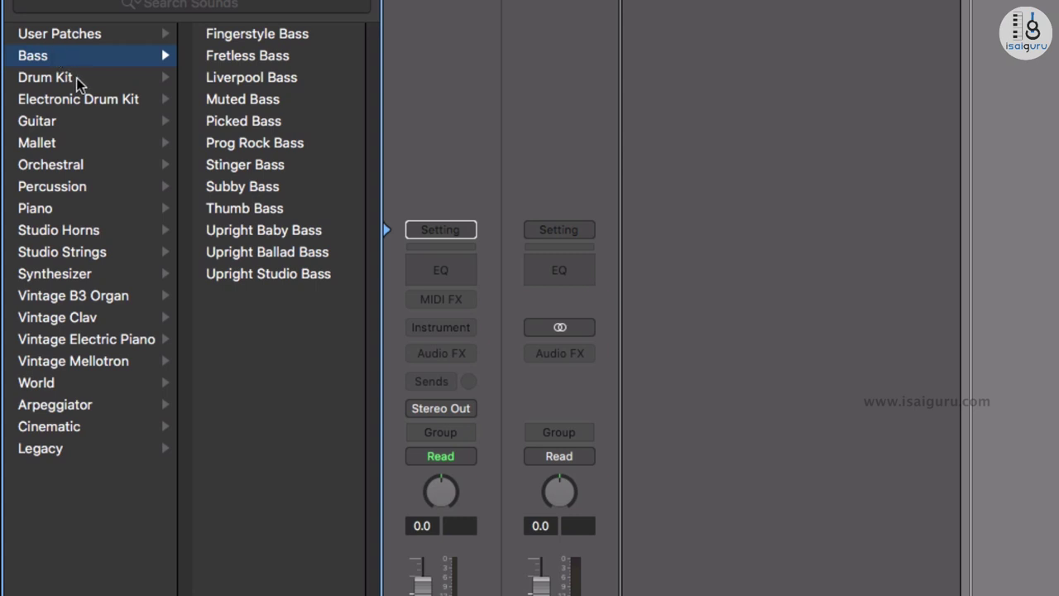
pyautogui.click(78, 83)
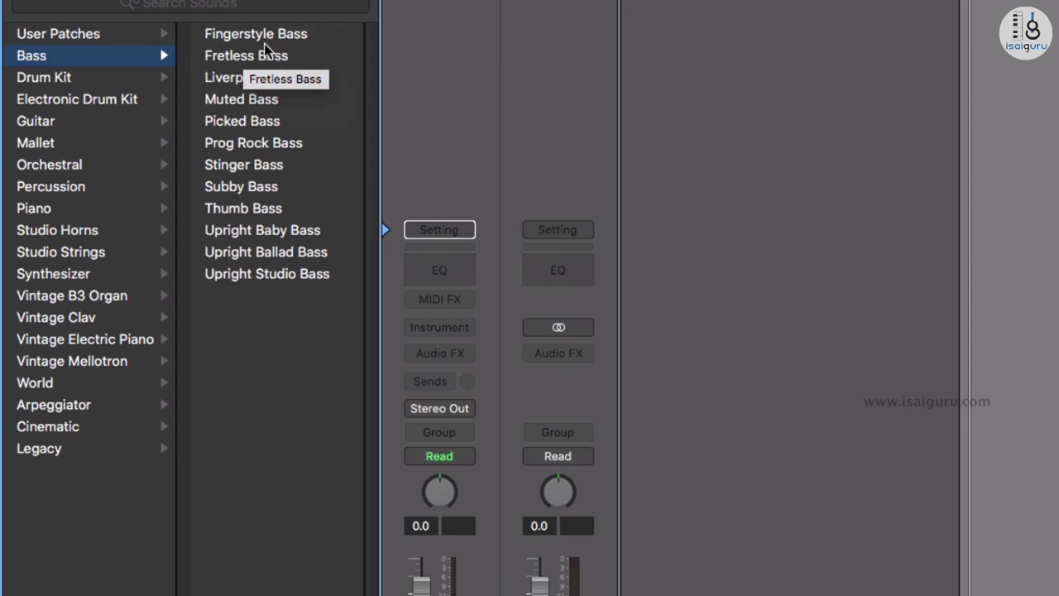
pyautogui.click(270, 35)
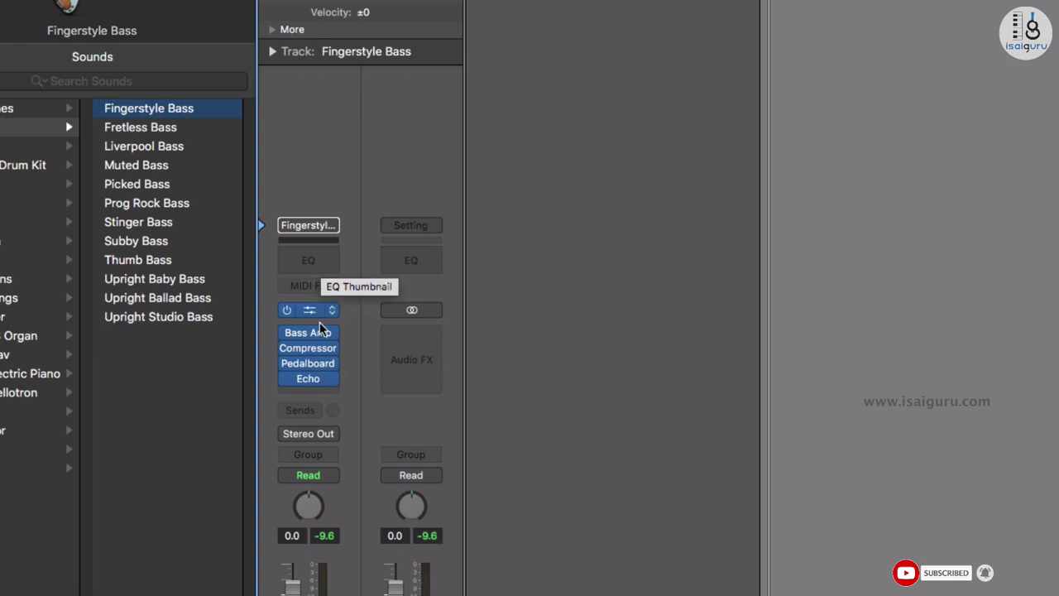
# - Add a Channel EQ to the Fingerstyle Bass channel strip and close its plug-in window
pyautogui.click(313, 263)
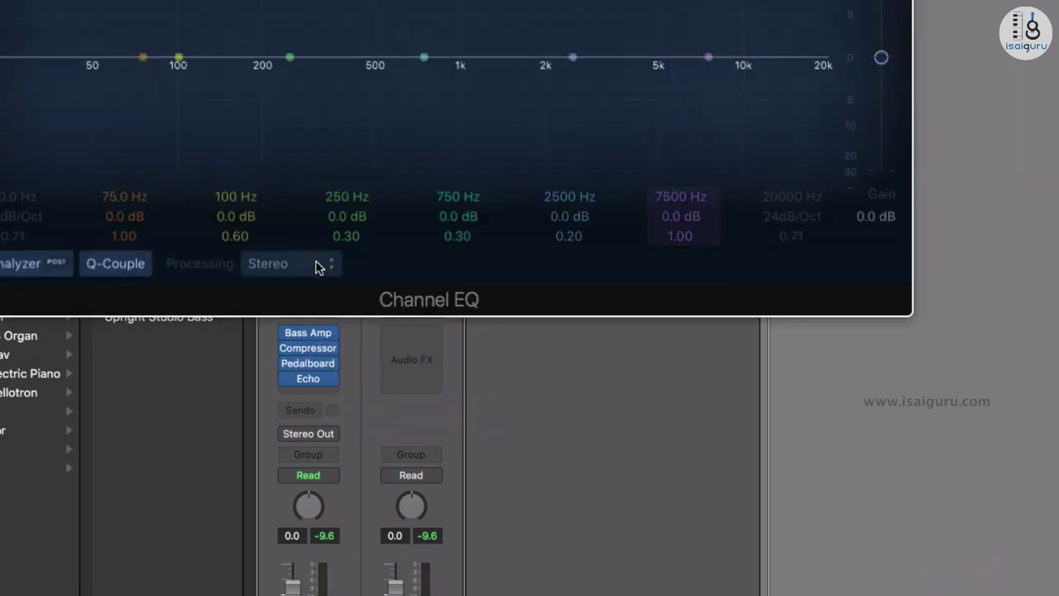
pyautogui.moveTo(59, 0); pyautogui.dragTo(619, 17)
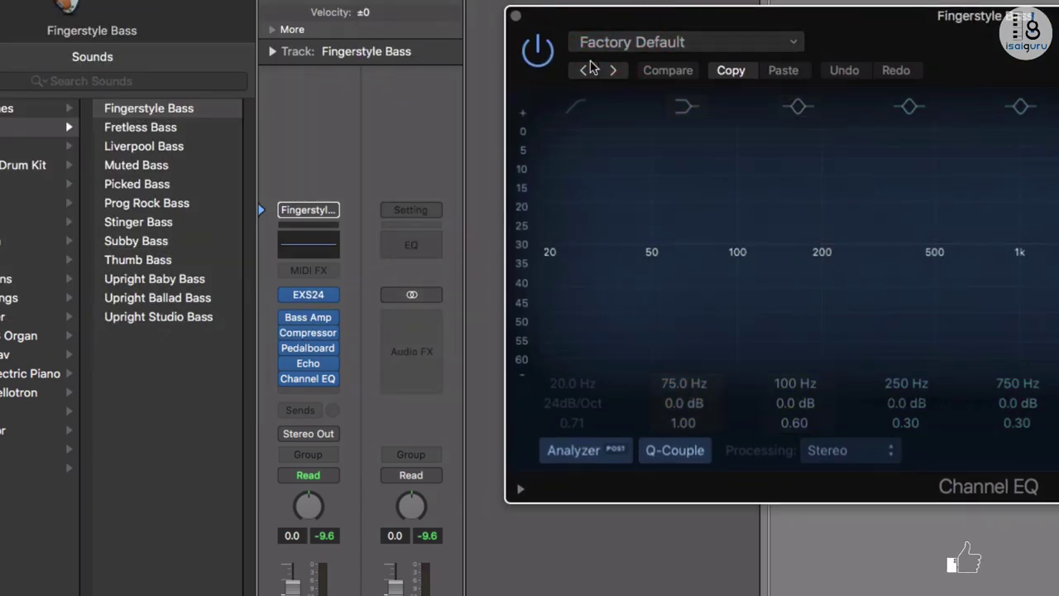
pyautogui.click(515, 15)
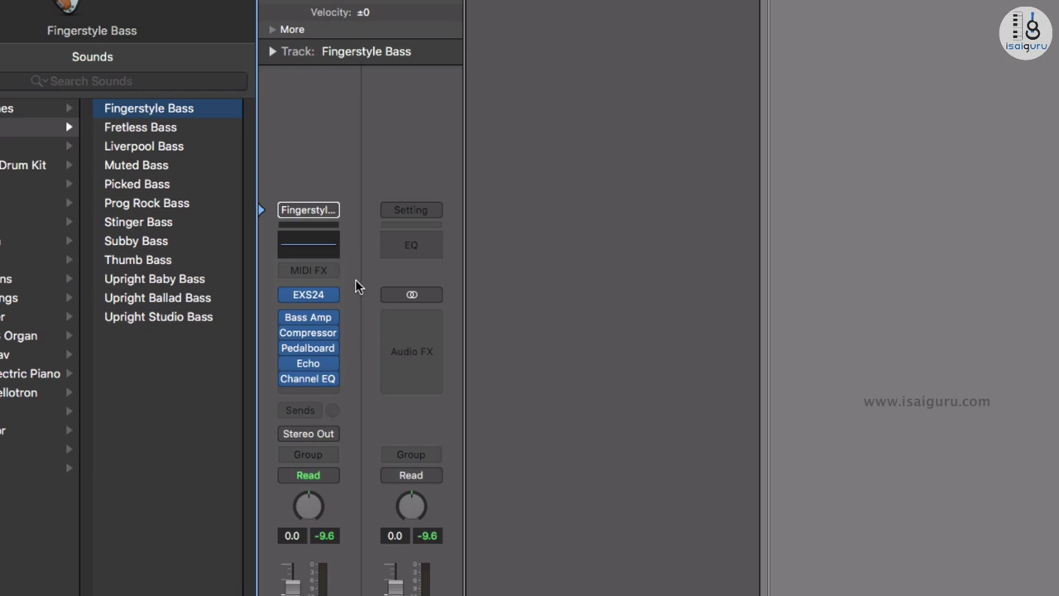
# - Examine the MIDI effects available for the Fingerstyle Bass channel strip, without inserting one
pyautogui.click(331, 272)
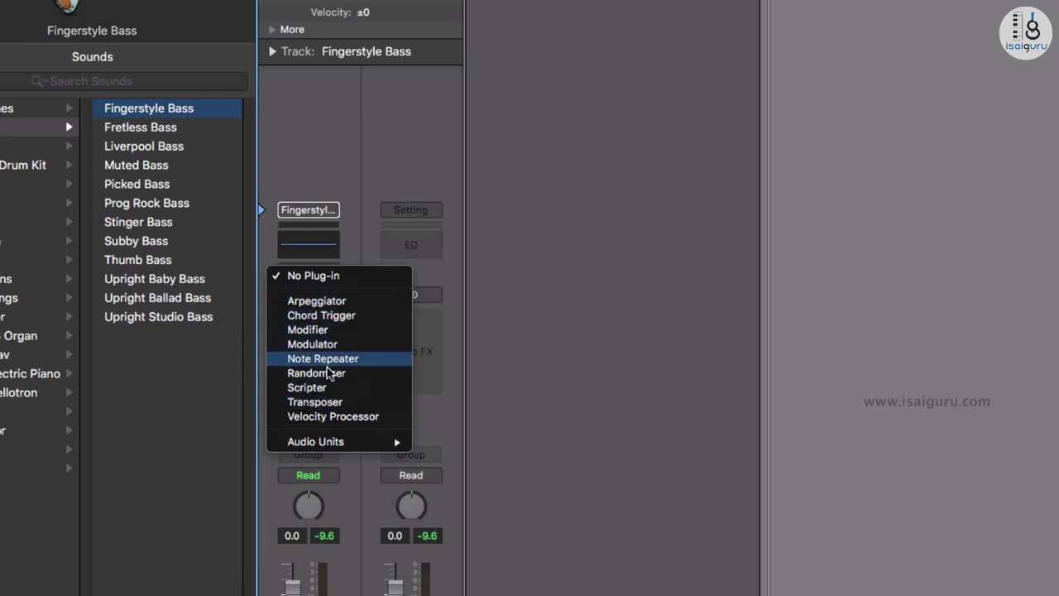
pyautogui.moveTo(368, 439)
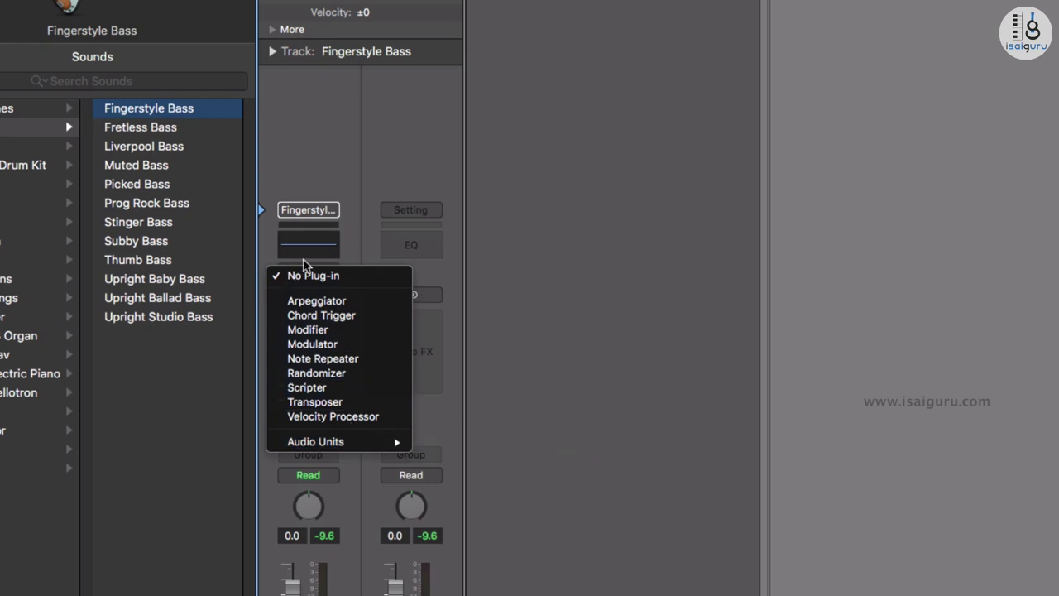
pyautogui.click(580, 255)
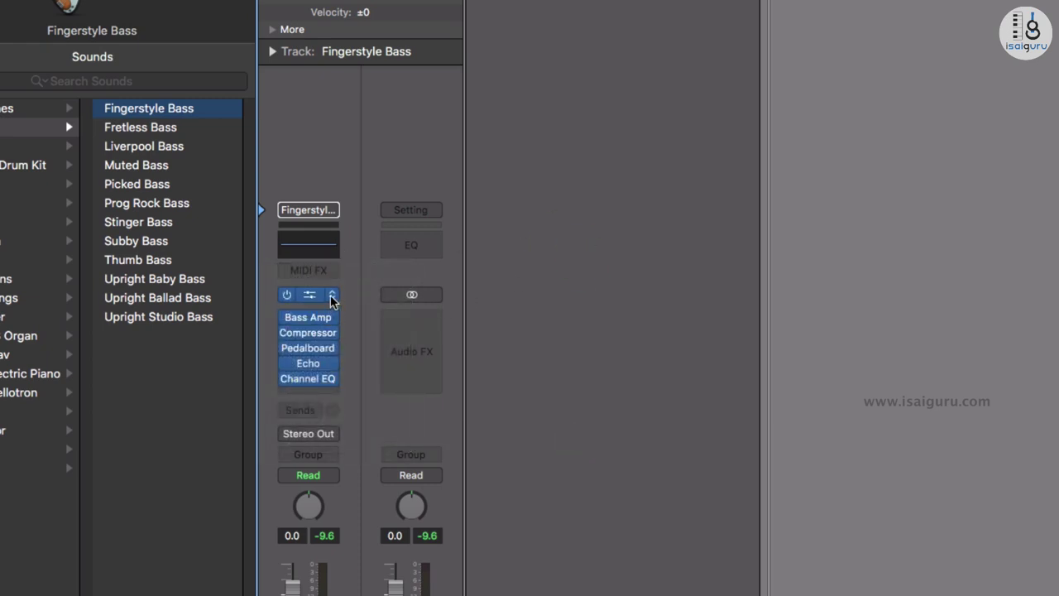
# - Examine the software instruments available for the Fingerstyle Bass channel strip's EXS24 slot, without choosing another one
pyautogui.click(331, 298)
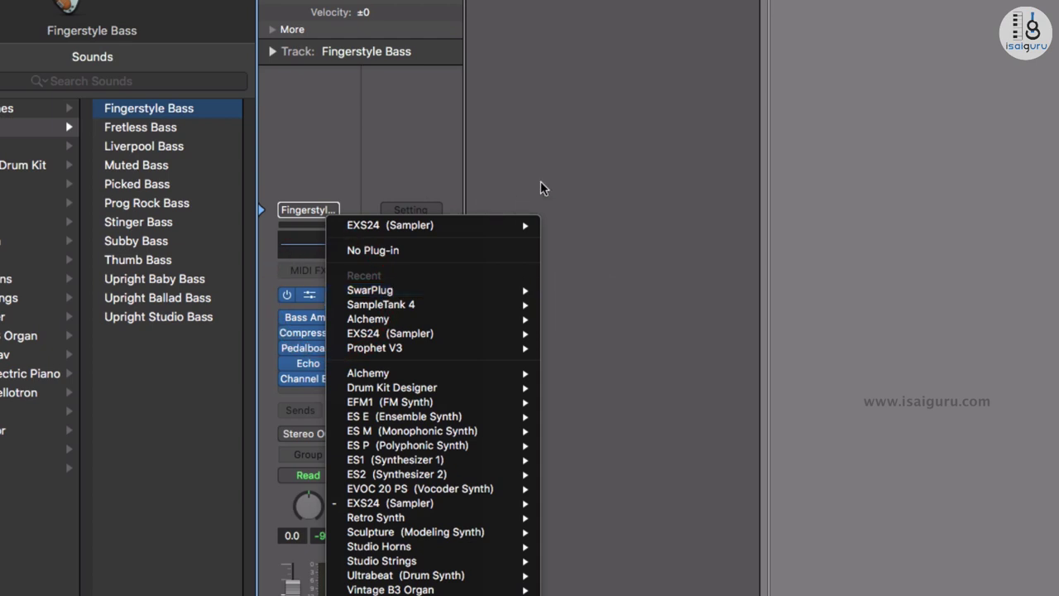
pyautogui.click(563, 163)
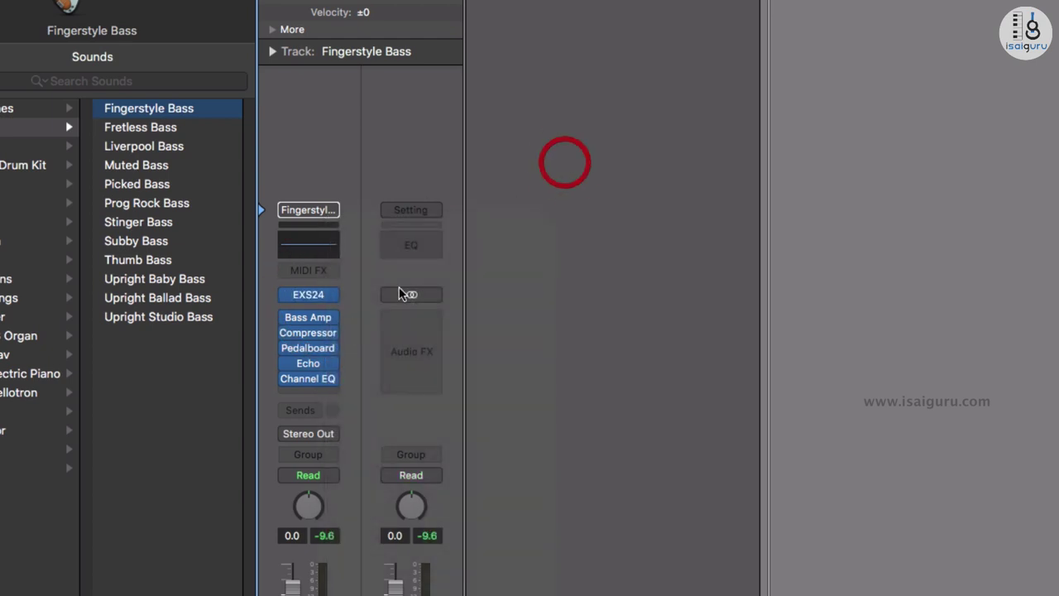
pyautogui.click(333, 303)
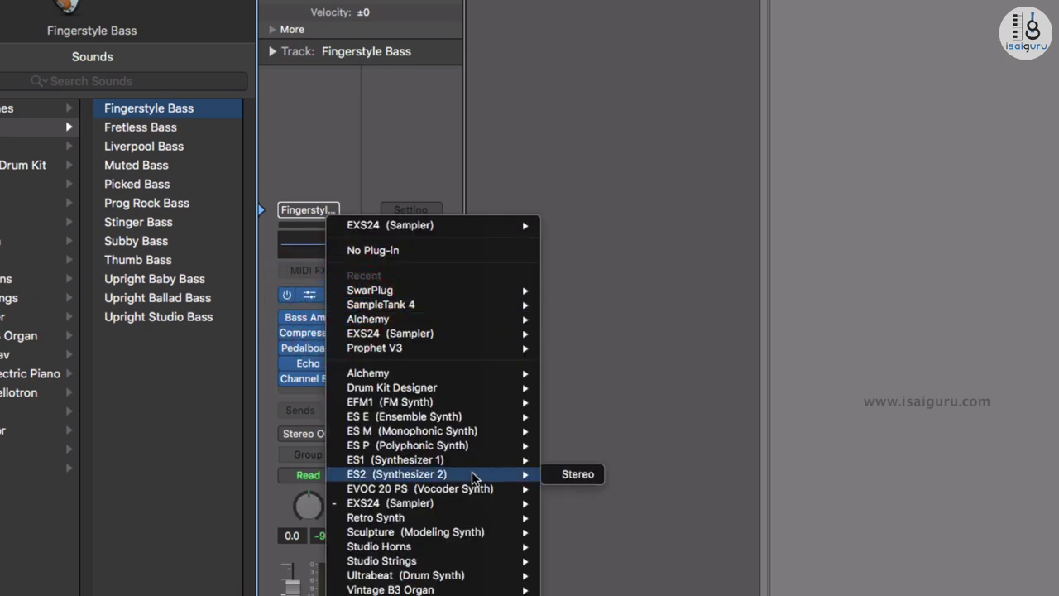
pyautogui.moveTo(480, 503)
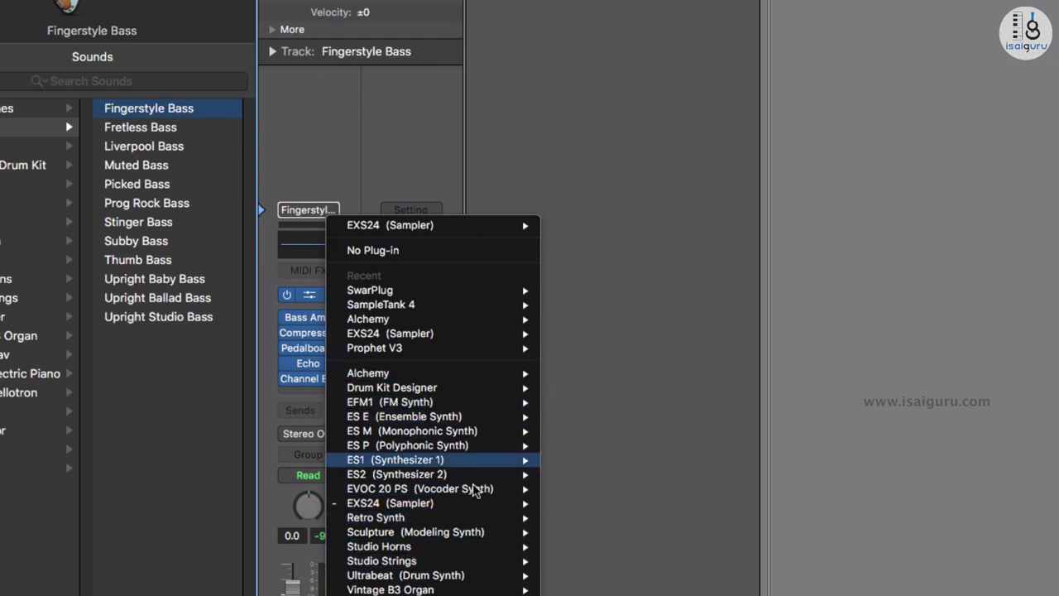
pyautogui.click(609, 377)
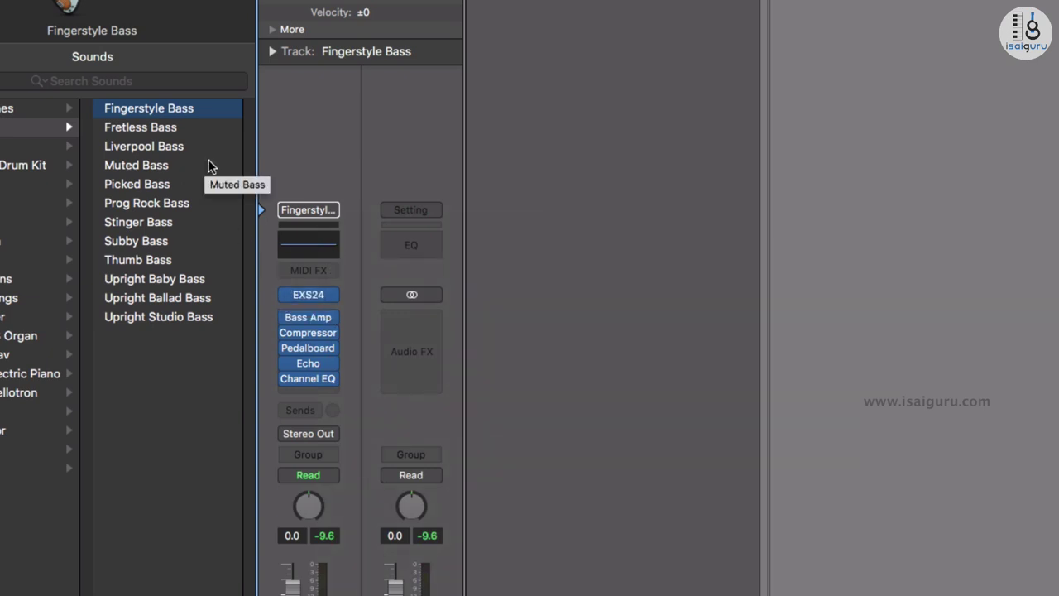
# - Bypass the Bass Amp effect on the Fingerstyle Bass channel strip and switch it back on
pyautogui.moveTo(329, 294)
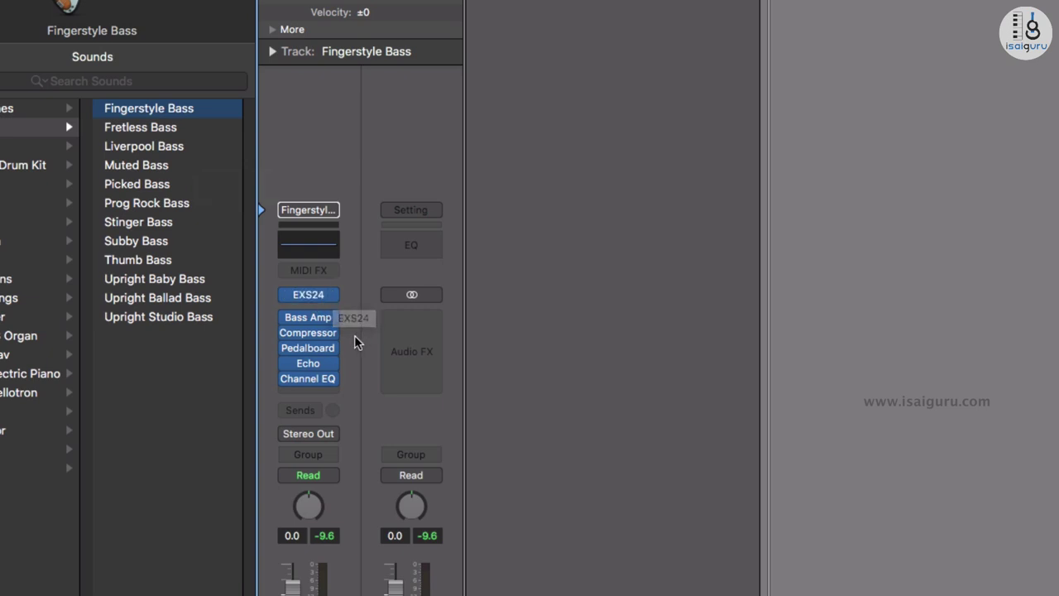
pyautogui.moveTo(327, 324)
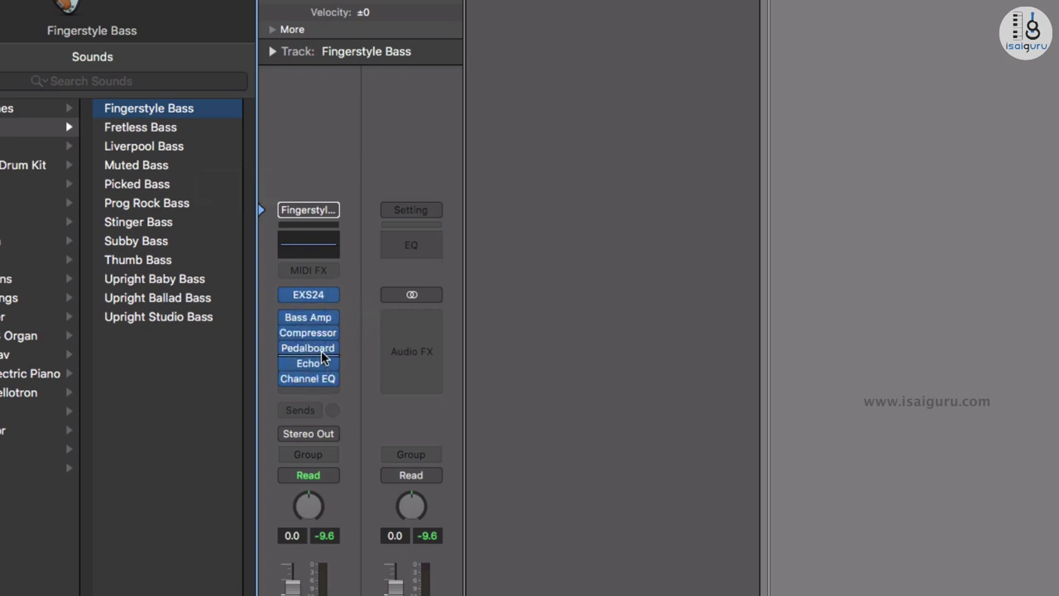
pyautogui.moveTo(322, 348)
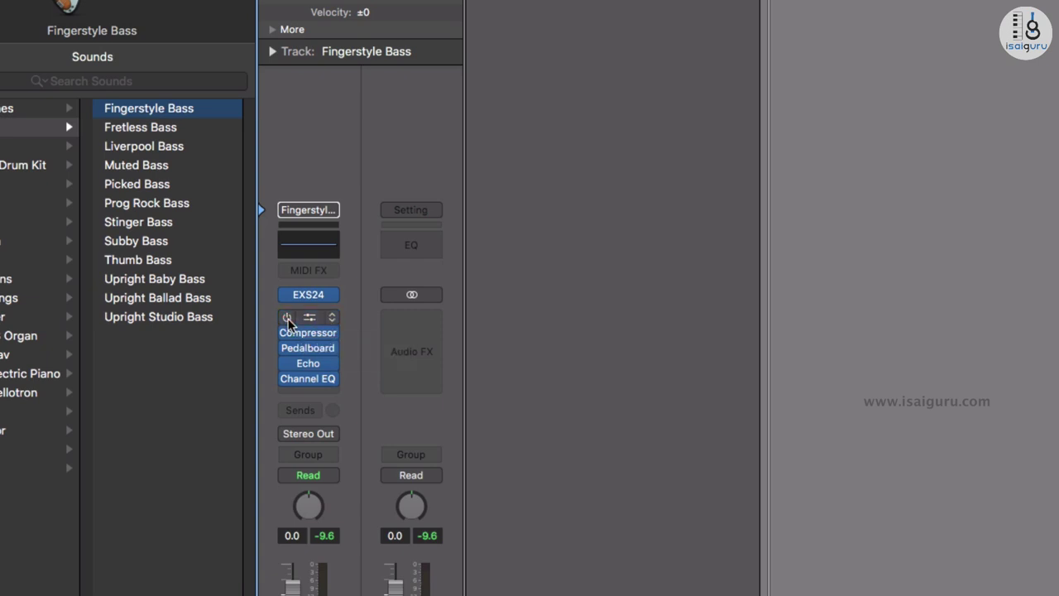
pyautogui.click(287, 319)
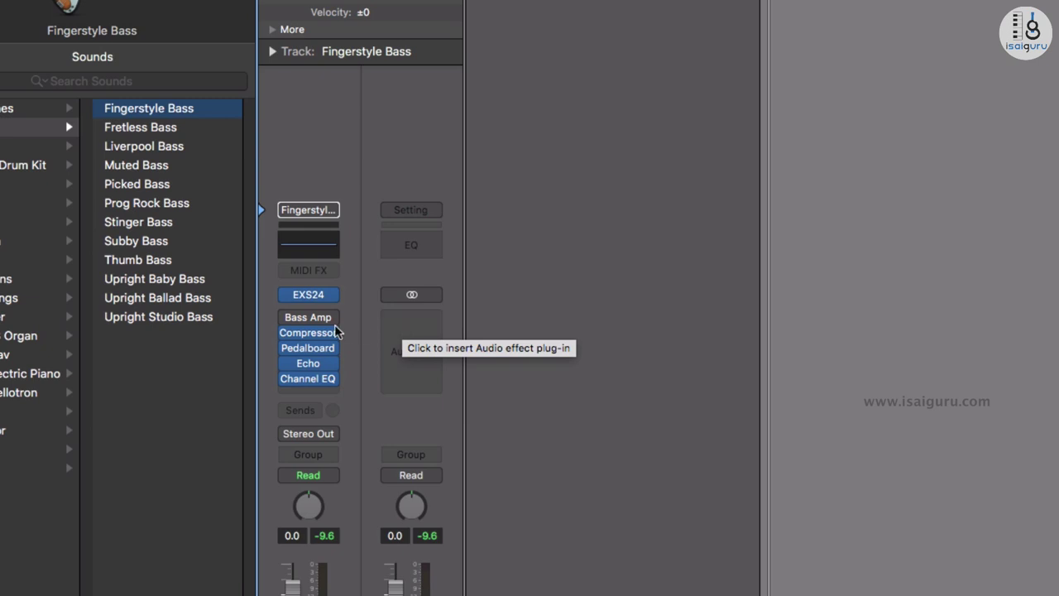
pyautogui.click(288, 318)
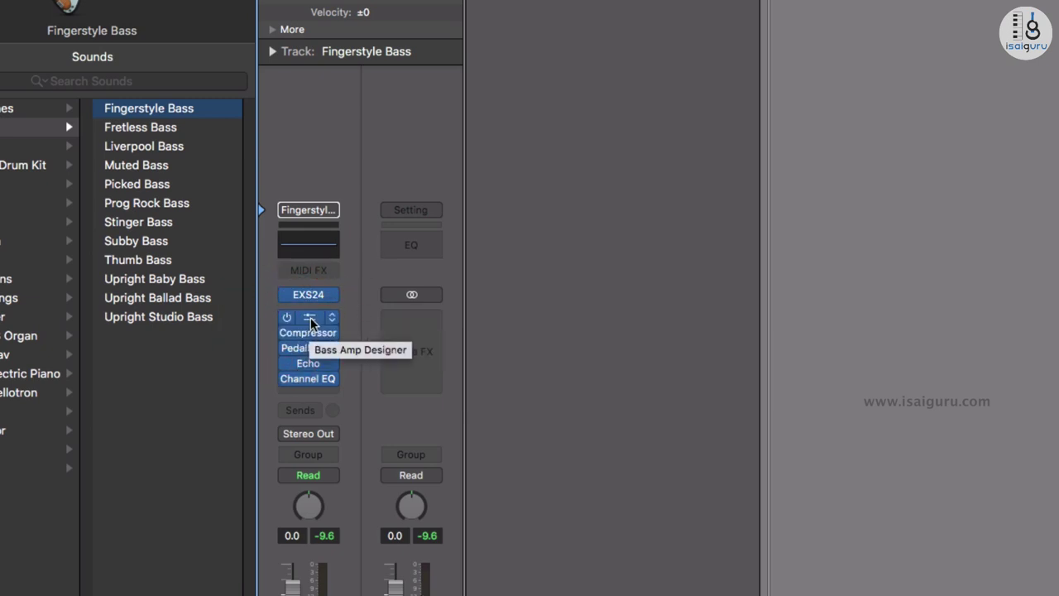
# - Open the Bass Amp Designer plug-in, look through its presets without choosing one, and close its window
pyautogui.click(308, 318)
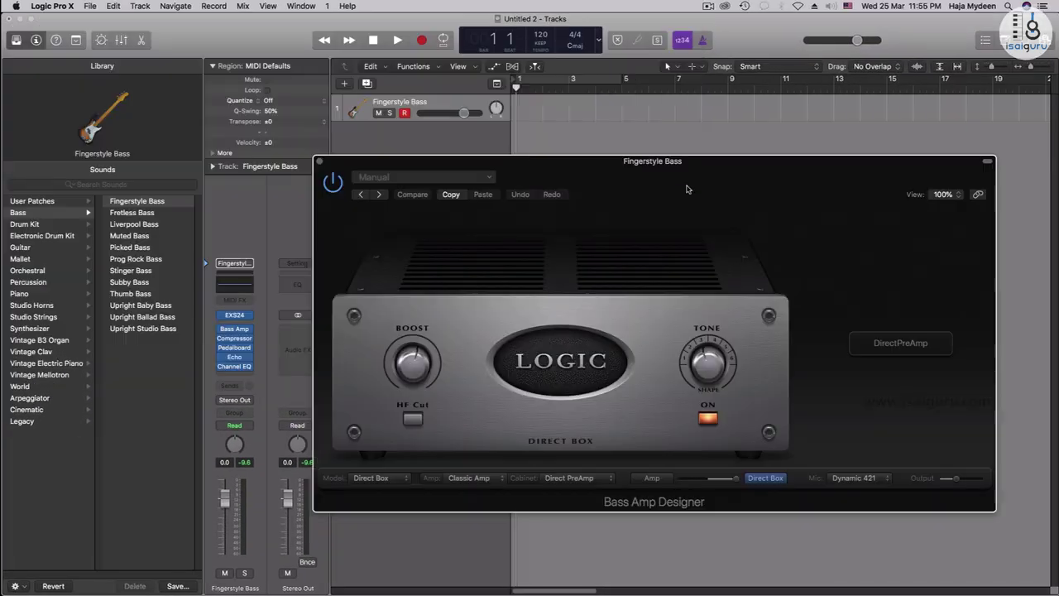
pyautogui.moveTo(691, 166); pyautogui.dragTo(624, 162)
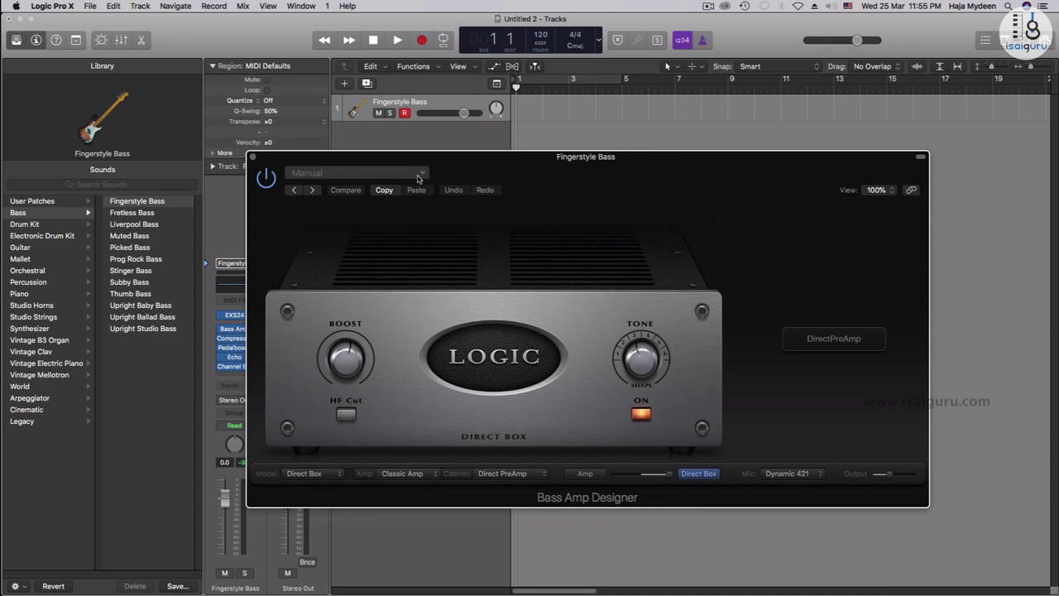
pyautogui.click(421, 172)
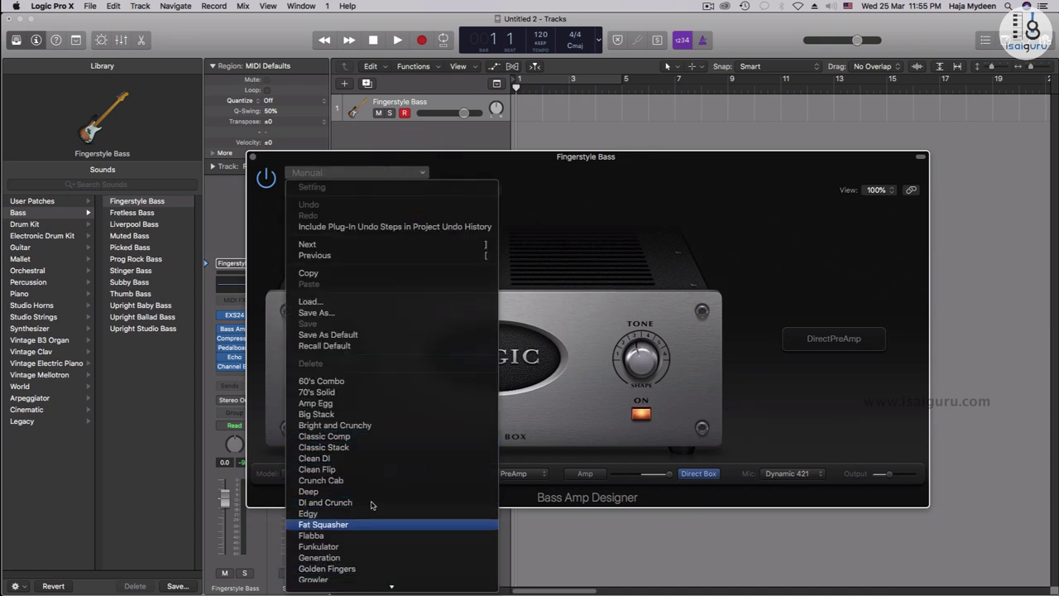
pyautogui.click(646, 258)
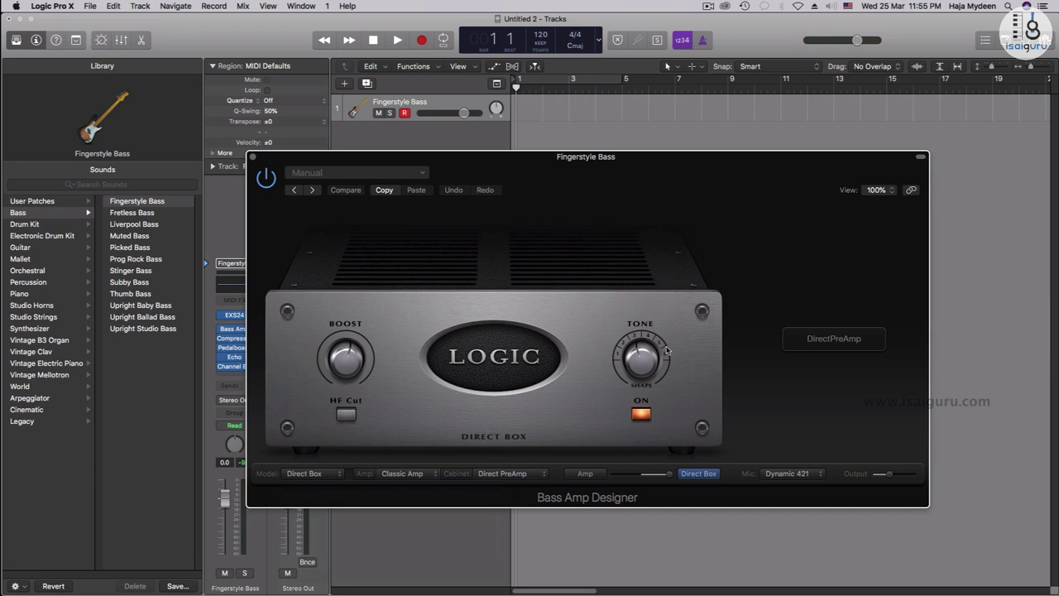
pyautogui.click(253, 156)
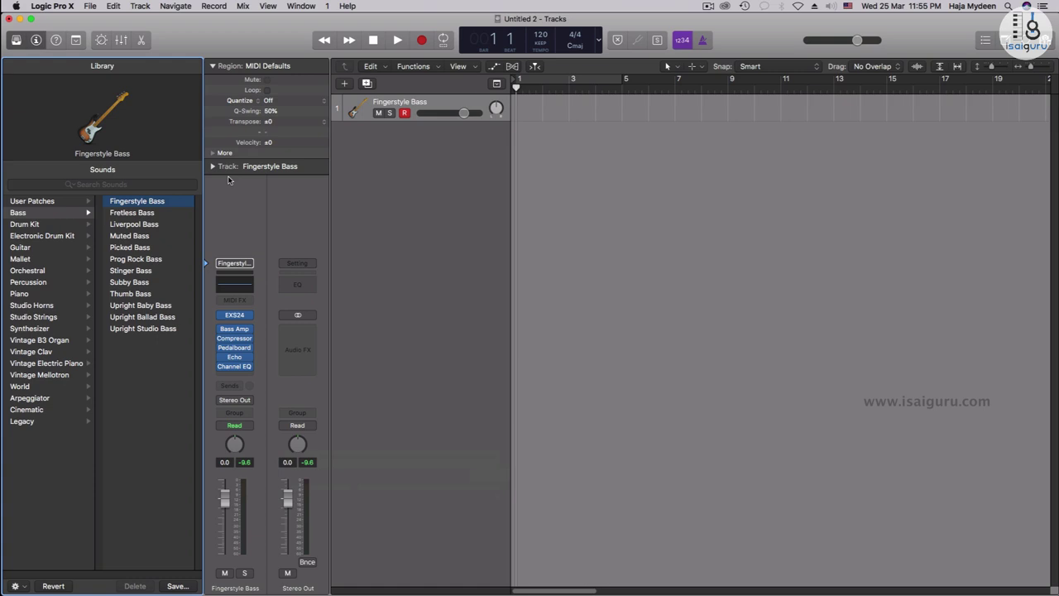
# - Remove the Bass Amp effect from the Fingerstyle Bass channel strip
pyautogui.moveTo(249, 353)
pyautogui.click(249, 329)
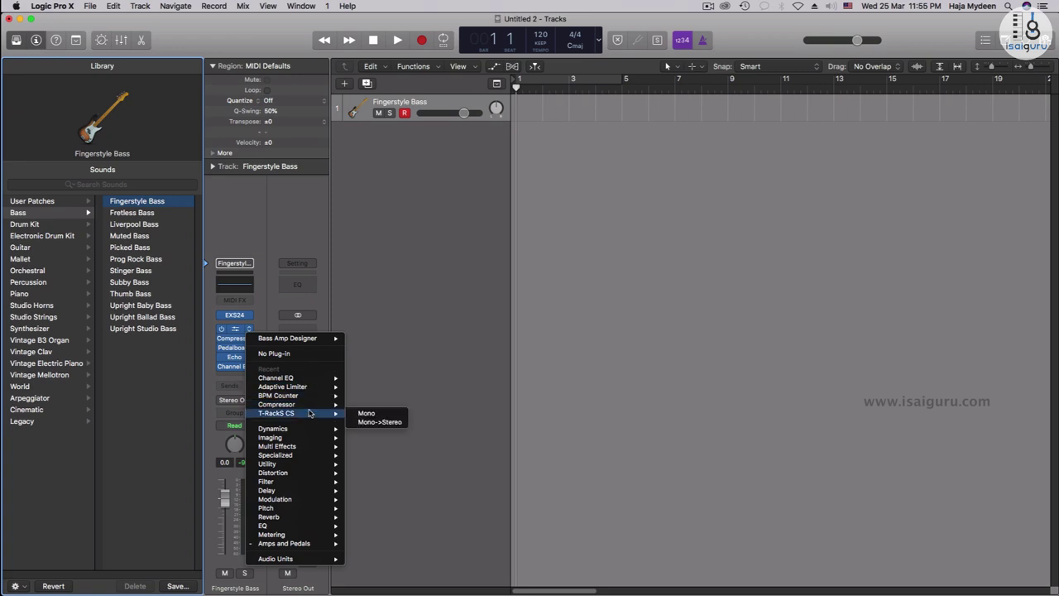
pyautogui.moveTo(300, 484)
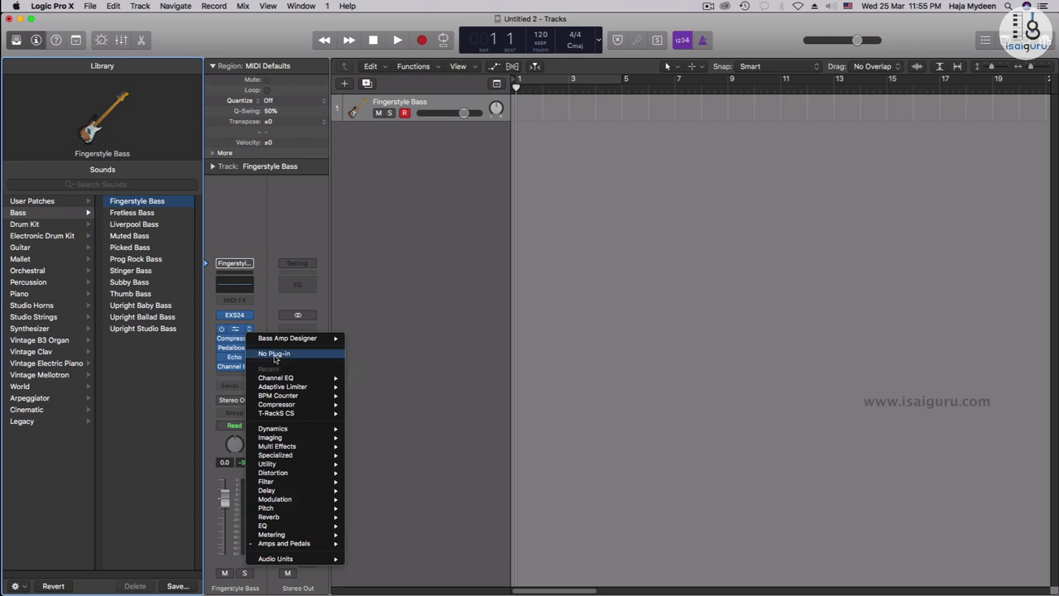
pyautogui.click(274, 354)
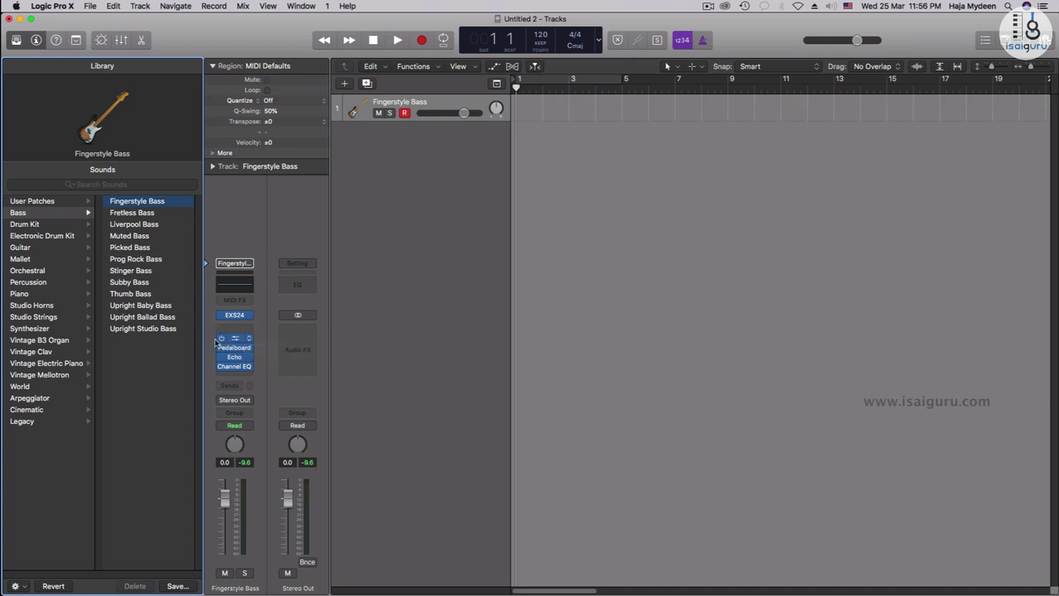
# - Try moving the Echo effect below Channel EQ on the Fingerstyle Bass channel strip, and undo the move
pyautogui.moveTo(215, 352)
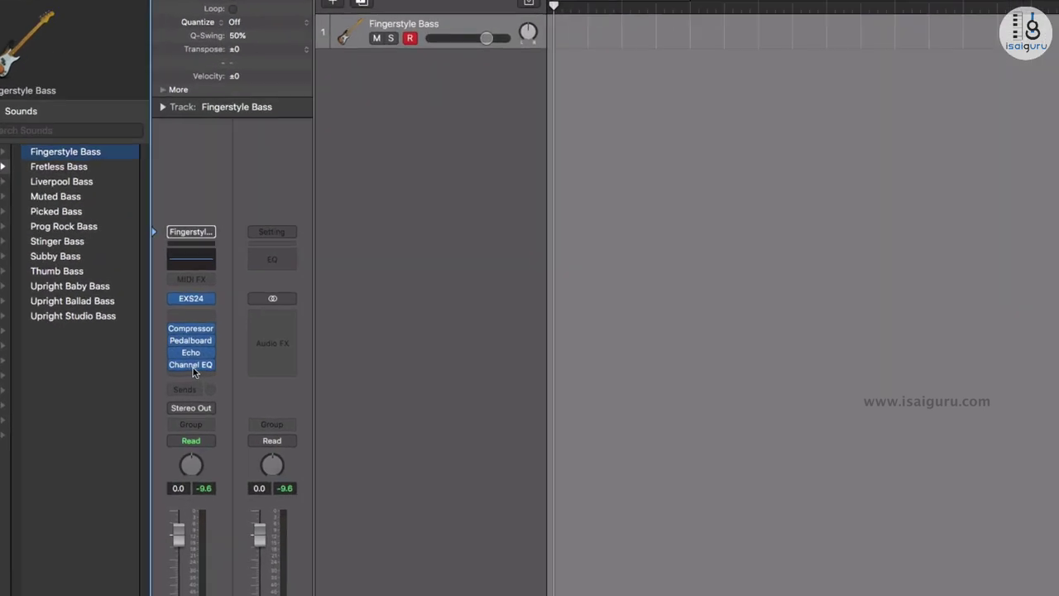
pyautogui.moveTo(191, 350); pyautogui.dragTo(139, 339)
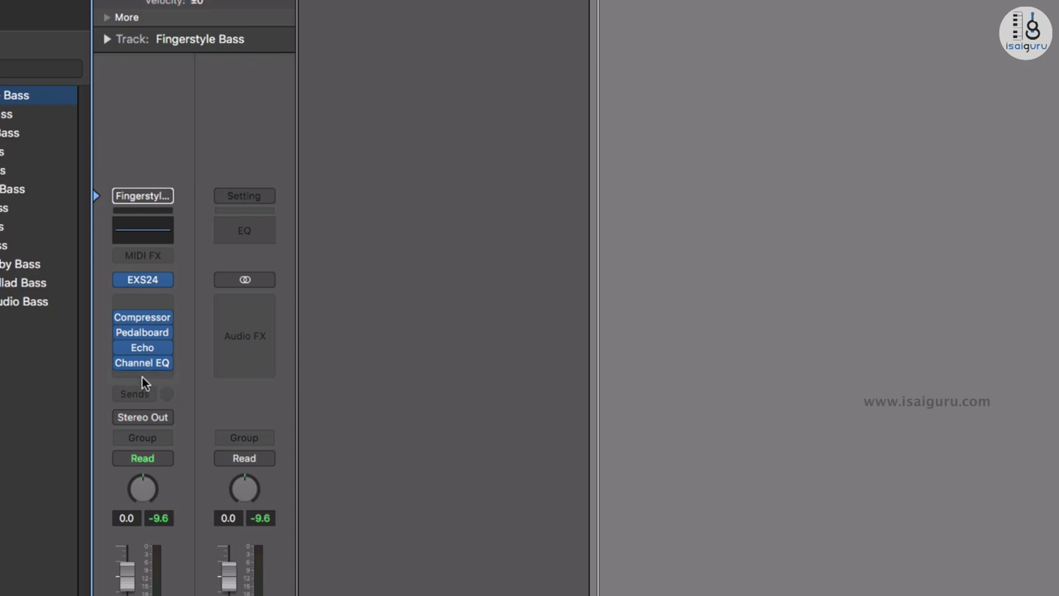
pyautogui.moveTo(144, 353); pyautogui.dragTo(142, 374)
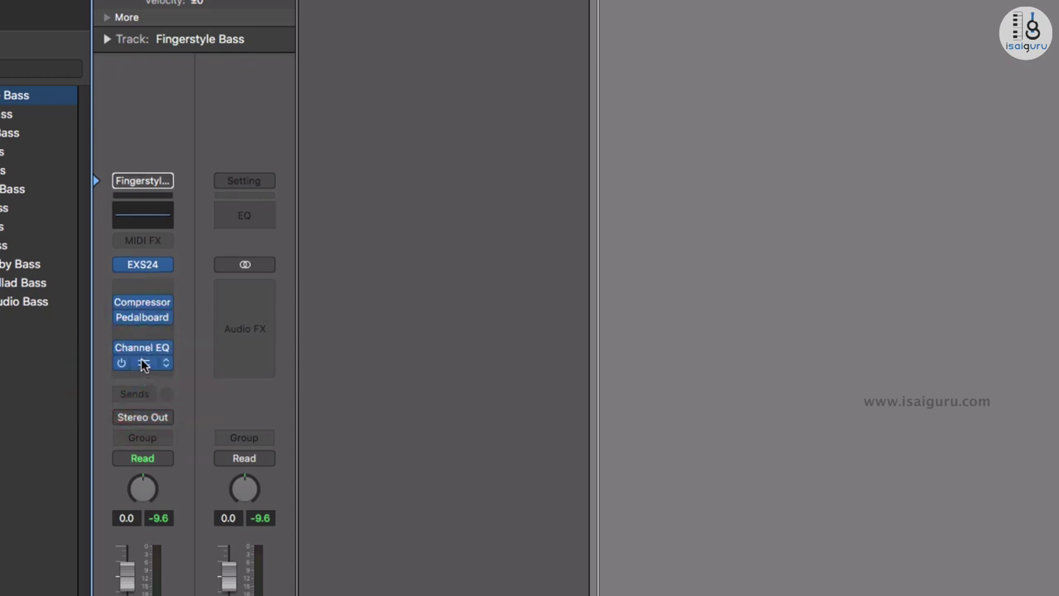
pyautogui.press('super+z')
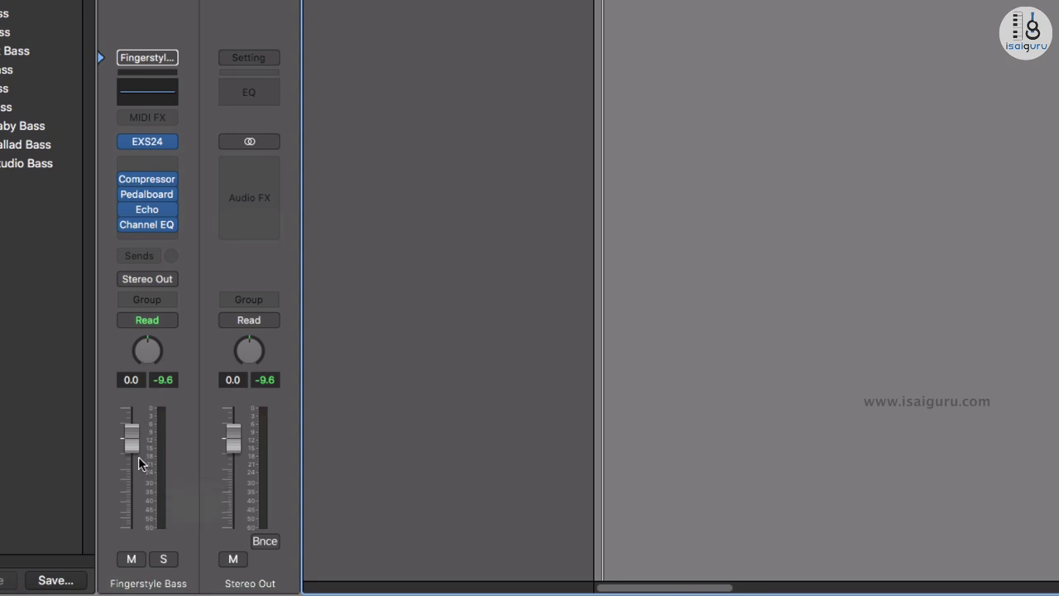
# - Lower the Fingerstyle Bass channel's volume fader to about -5.7 and raise it back to about -0.2
pyautogui.moveTo(133, 447); pyautogui.dragTo(118, 495)
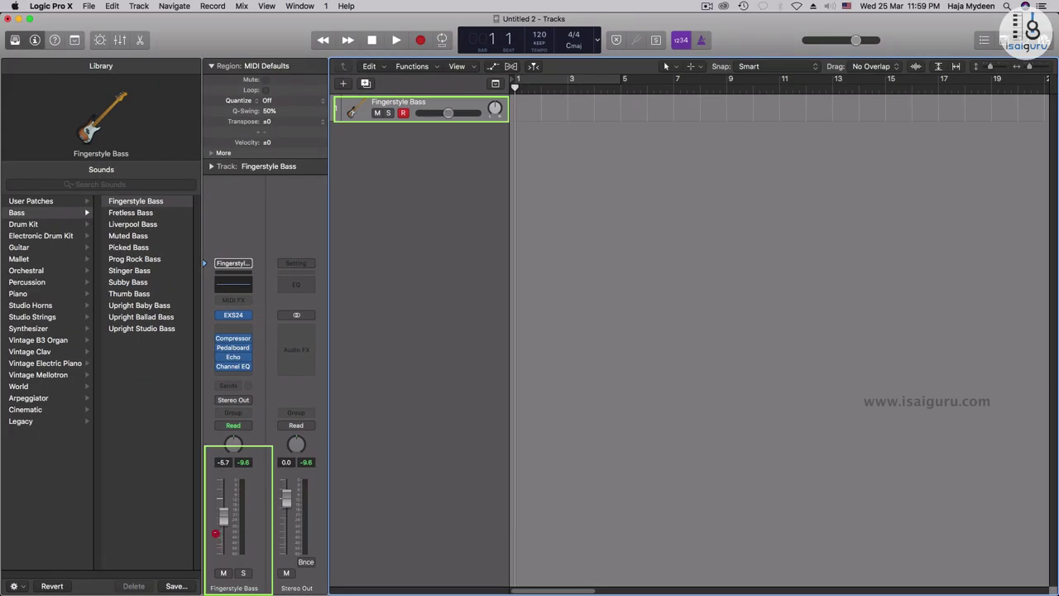
pyautogui.moveTo(215, 533); pyautogui.dragTo(221, 498)
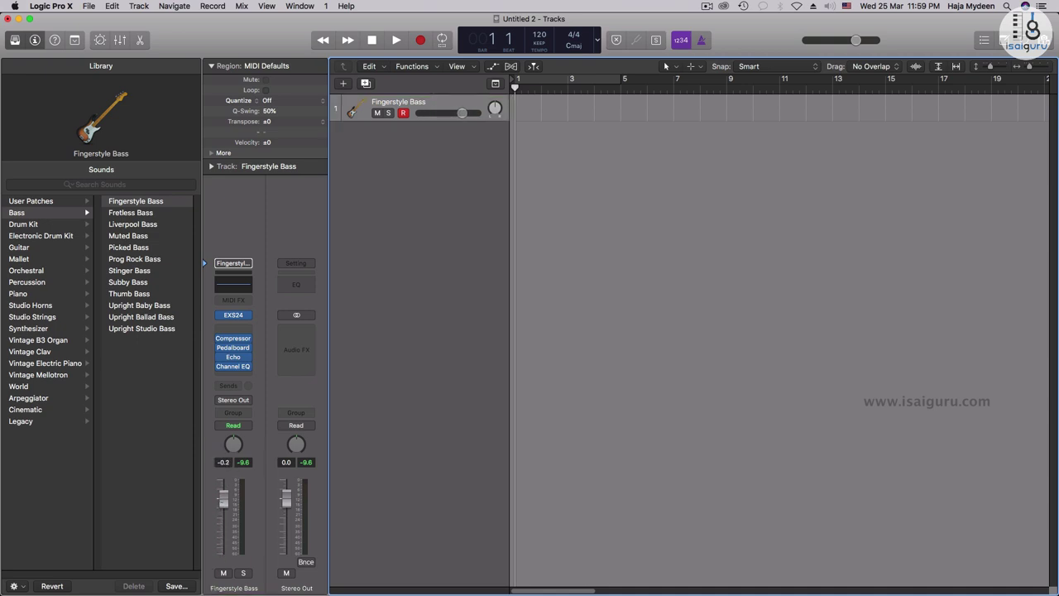
pyautogui.click(221, 516)
pyautogui.doubleClick(223, 462)
pyautogui.press('Return')
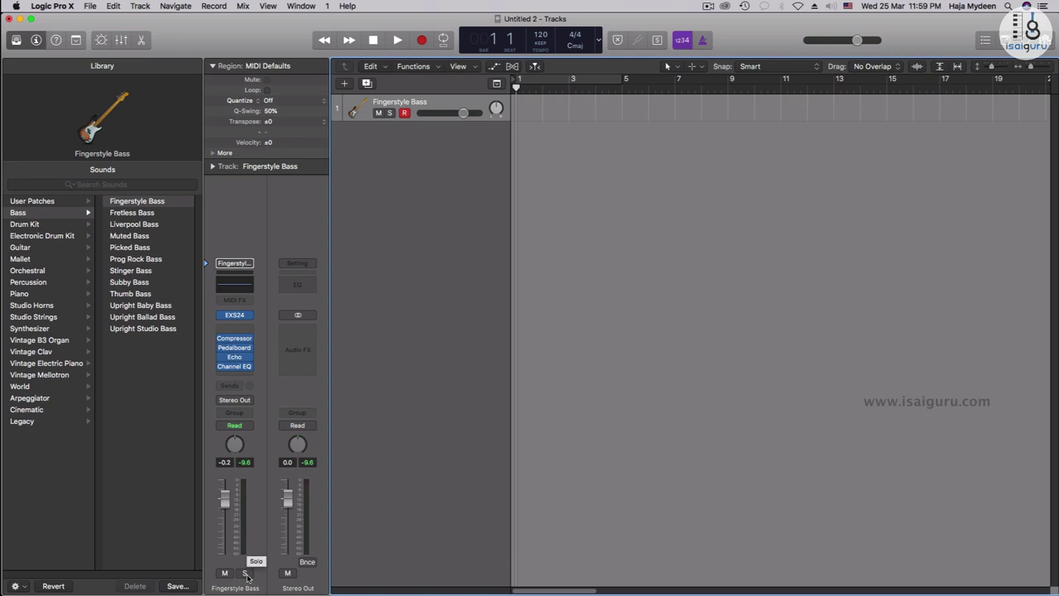
# - Solo the Fingerstyle Bass channel and turn the solo off again
pyautogui.click(245, 573)
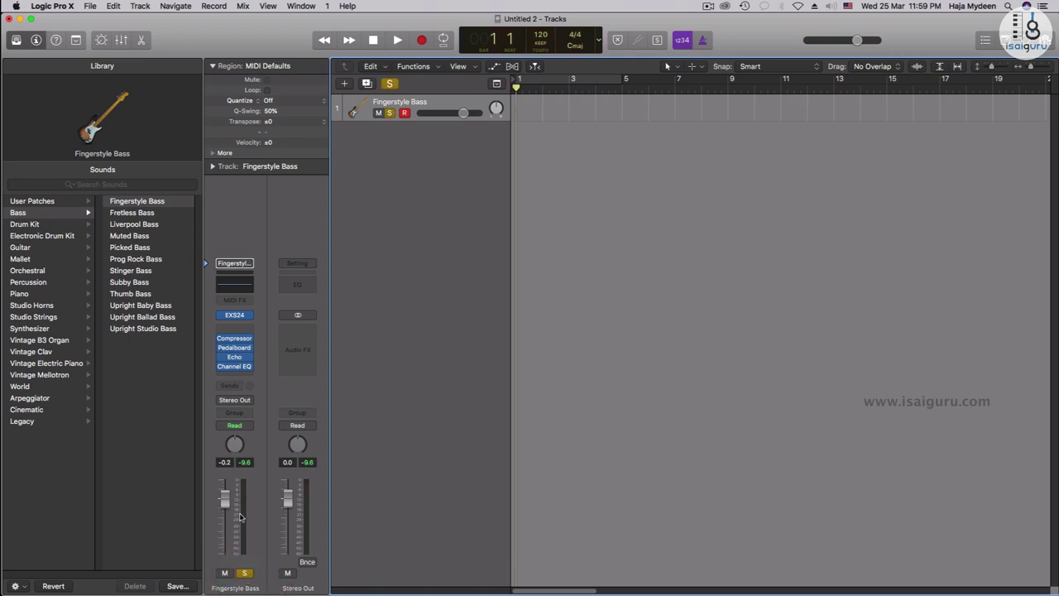
pyautogui.click(245, 573)
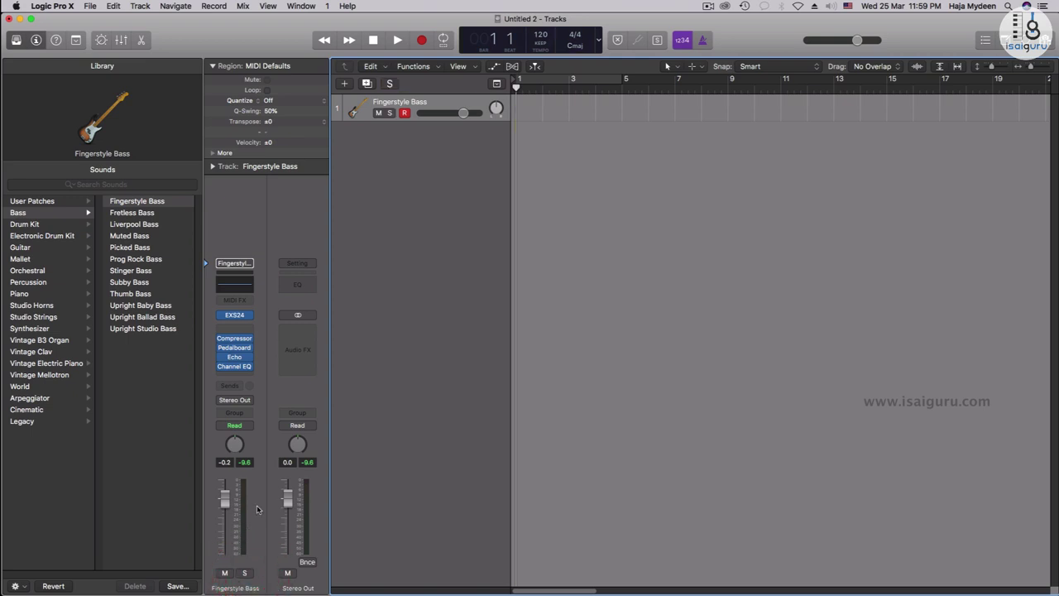
# - Rename the Fingerstyle Bass channel strip as Bass
pyautogui.doubleClick(236, 587)
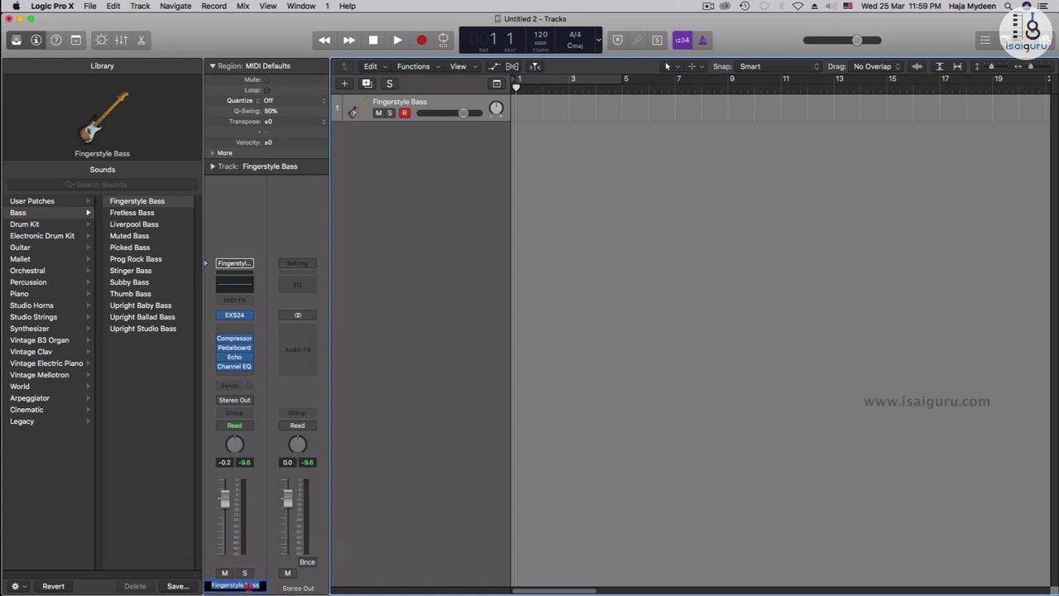
pyautogui.click(252, 579)
pyautogui.write('Bass')
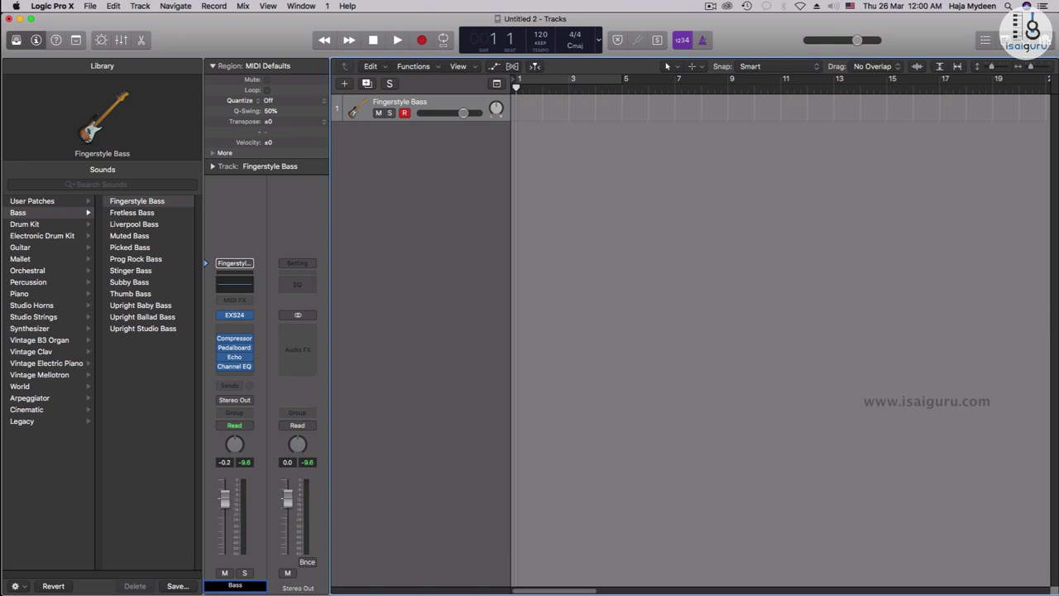
pyautogui.press('Return')
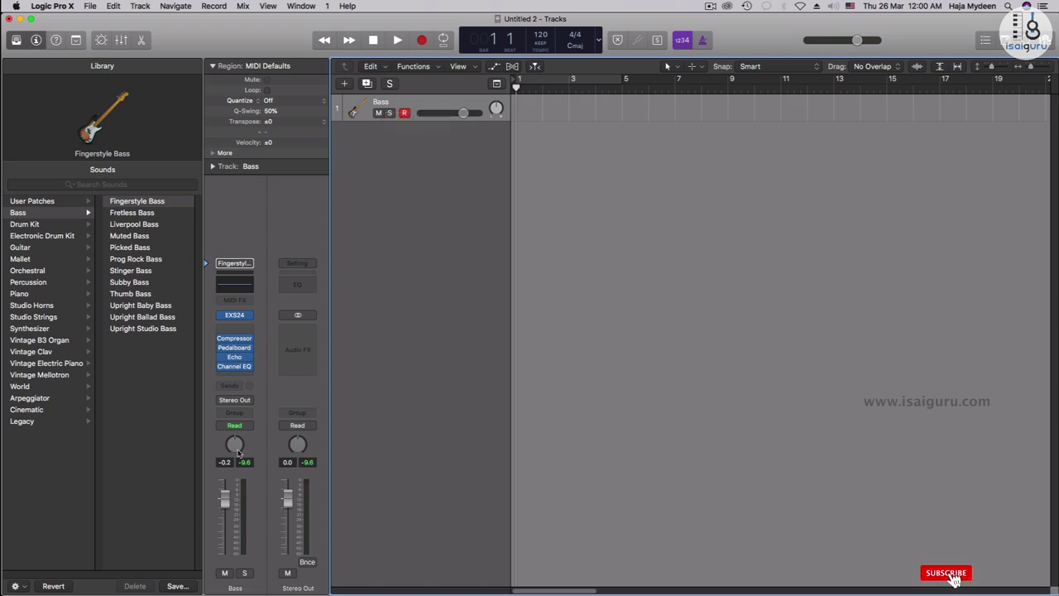
# - Lower the Bass channel's volume fader and reset it to 0.0
pyautogui.moveTo(230, 518); pyautogui.dragTo(228, 545)
pyautogui.keyDown('alt'); pyautogui.click(225, 518); pyautogui.keyUp('alt')
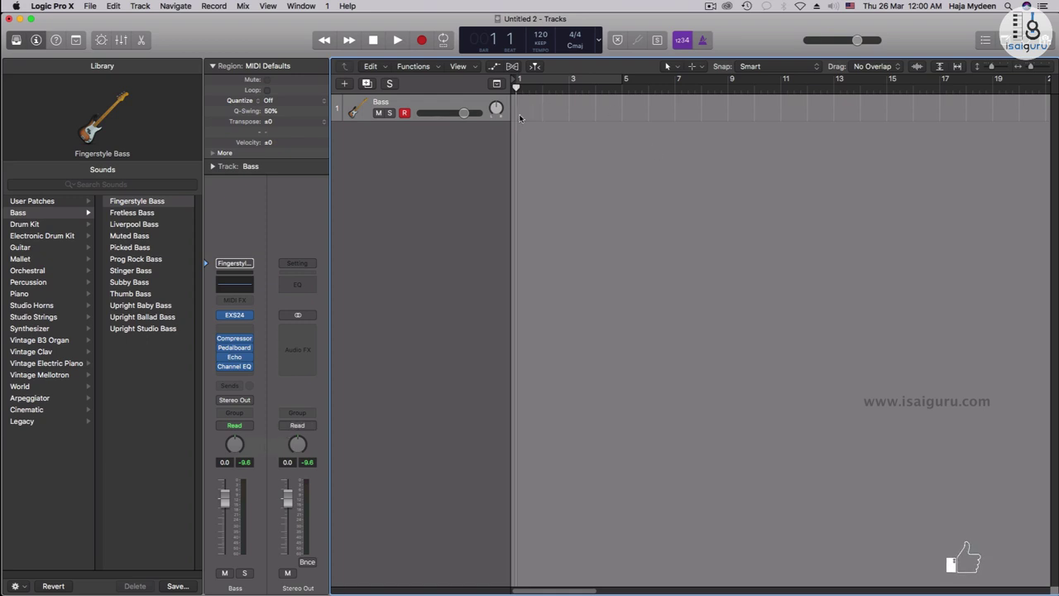
# - Create an empty MIDI region at bar 1 of the Bass track and open it in an enlarged Piano Roll, auditioning a low key
pyautogui.rightClick(532, 112)
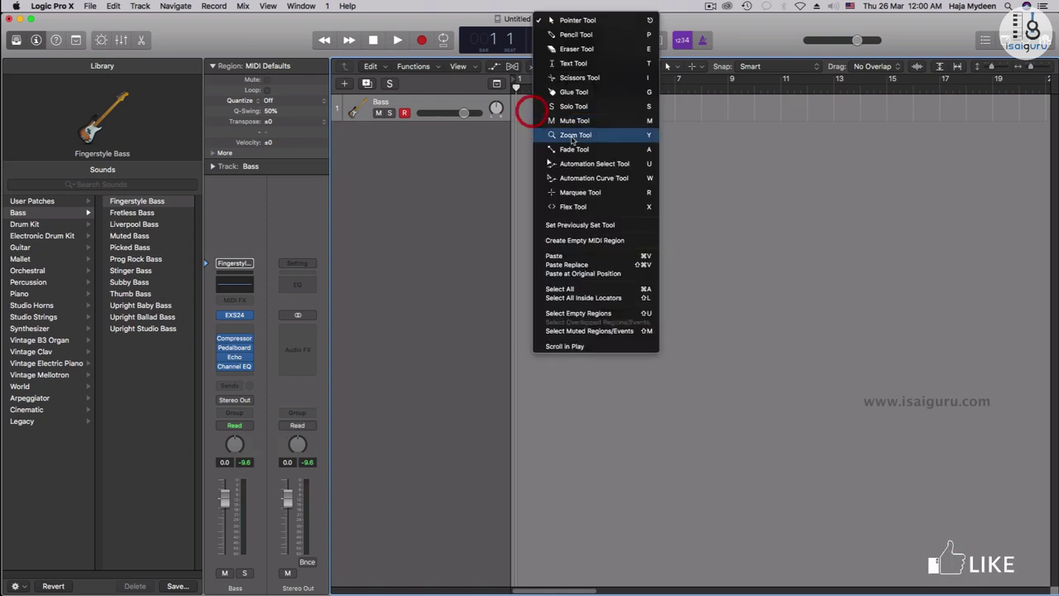
pyautogui.click(592, 240)
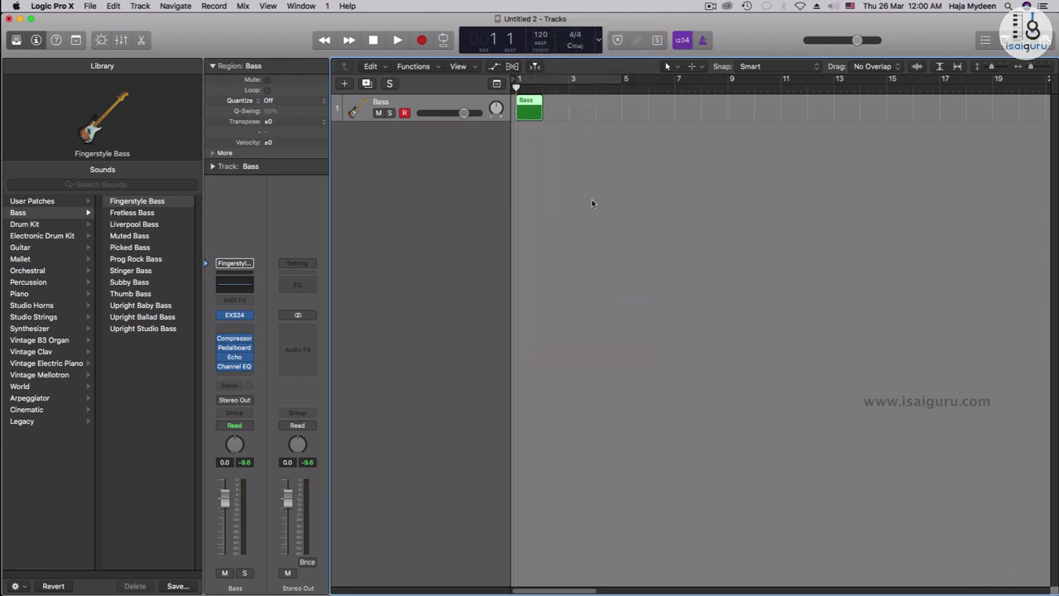
pyautogui.doubleClick(530, 115)
pyautogui.moveTo(636, 415); pyautogui.dragTo(617, 275)
pyautogui.click(478, 480)
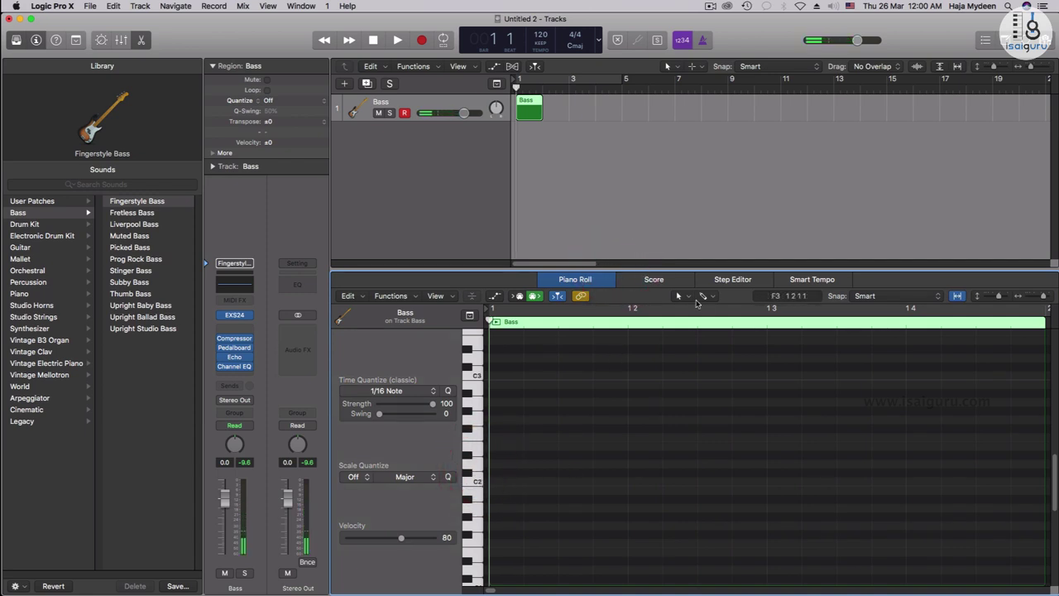
# - Draw four short notes alternating between C2 and D2 across beat 1 of the Bass region and play them
pyautogui.click(704, 296)
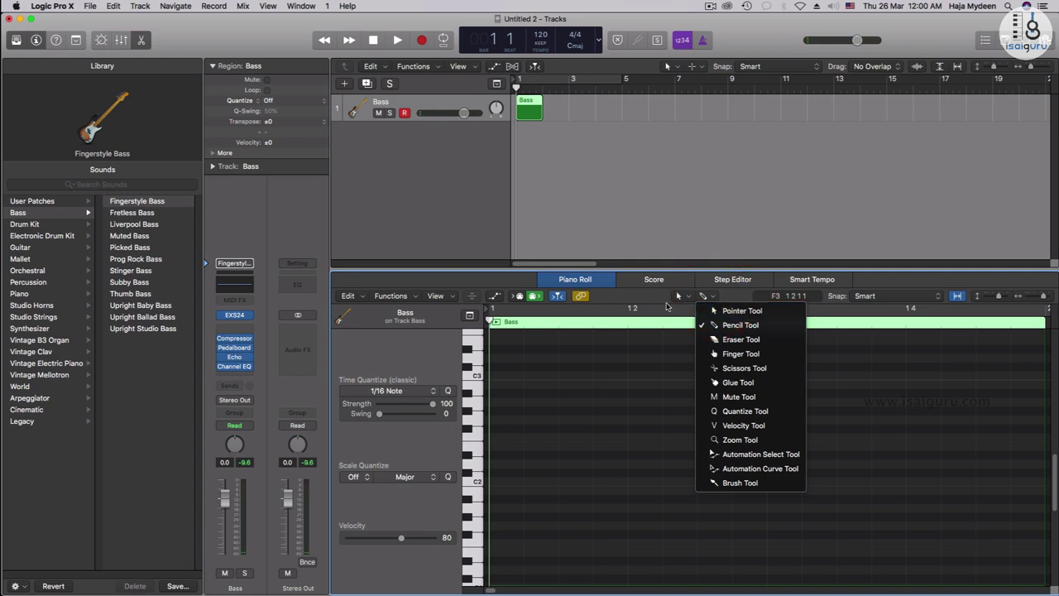
pyautogui.click(656, 305)
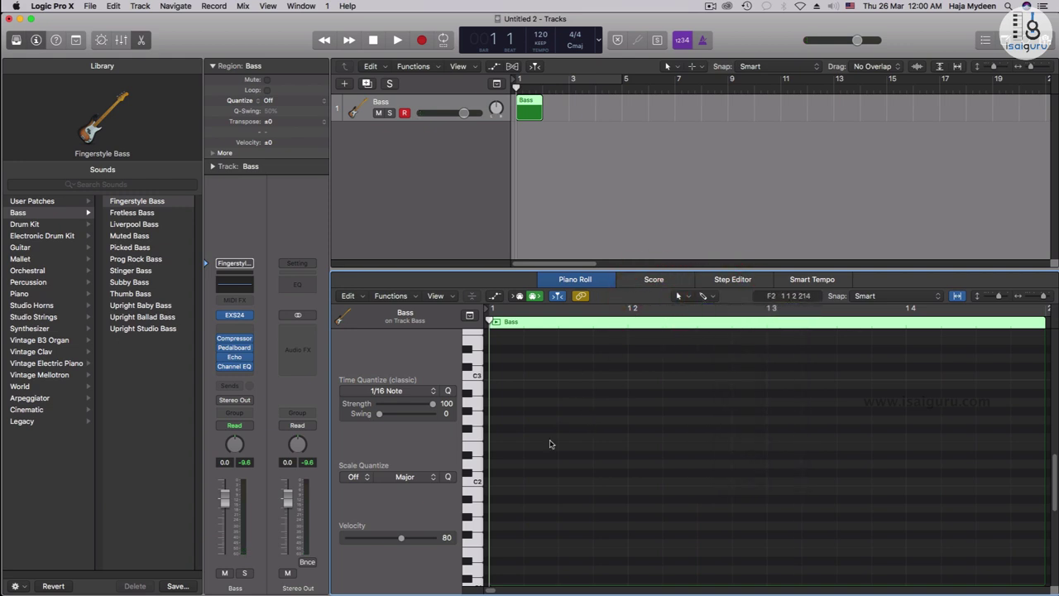
pyautogui.moveTo(502, 482); pyautogui.dragTo(526, 481)
pyautogui.click(528, 463)
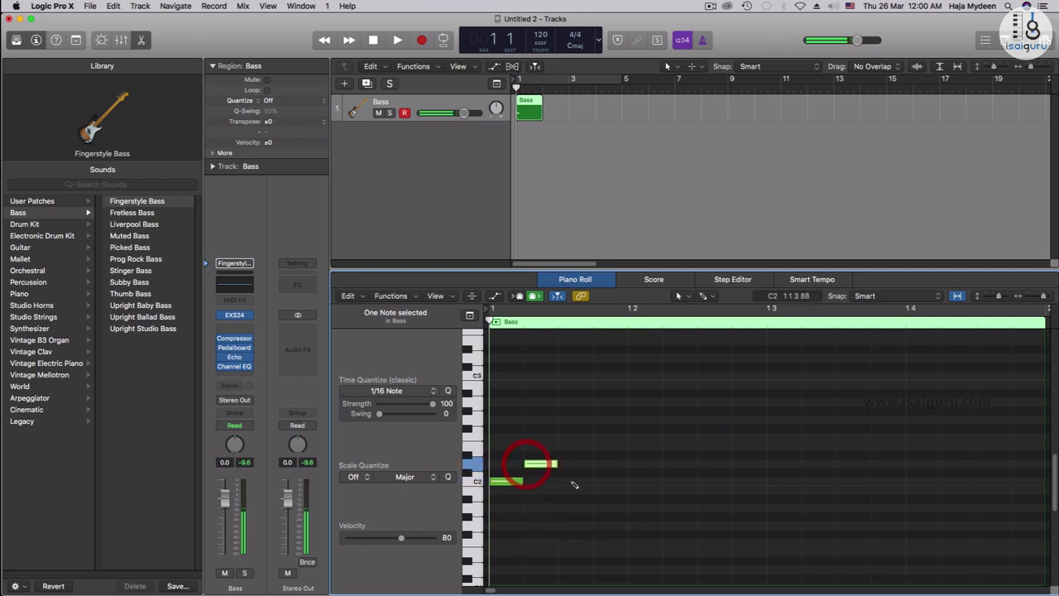
pyautogui.click(563, 481)
pyautogui.click(596, 464)
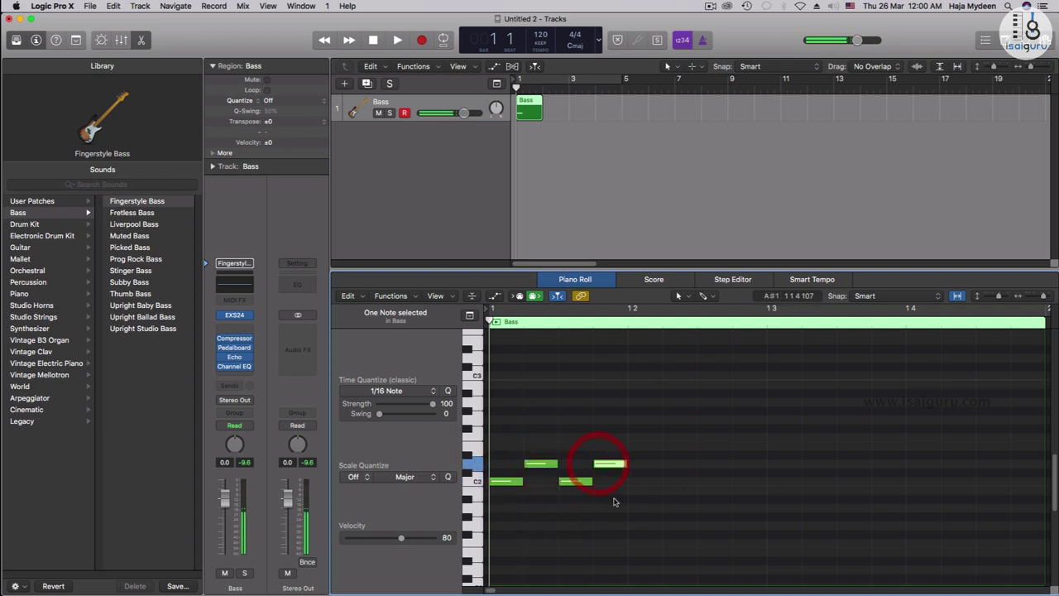
pyautogui.press('space')
pyautogui.press('space')
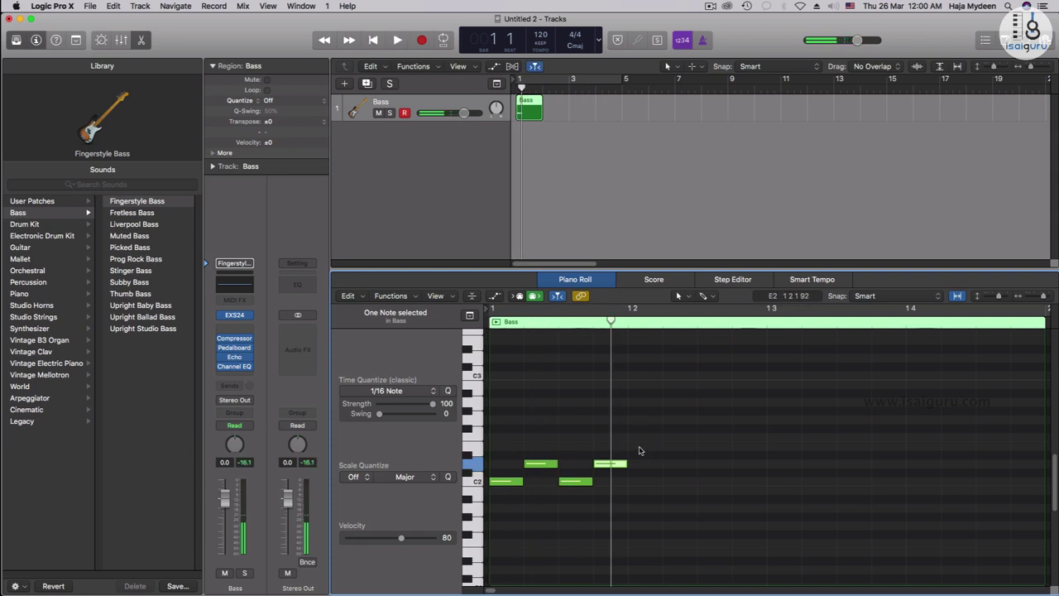
# - Draw a longer F2 note spanning beat 2 of the Bass region and play the phrase from the start
pyautogui.moveTo(631, 440)
pyautogui.mouseDown()
pyautogui.moveTo(747, 442)
pyautogui.moveTo(737, 445)
pyautogui.mouseUp()
pyautogui.press('space')
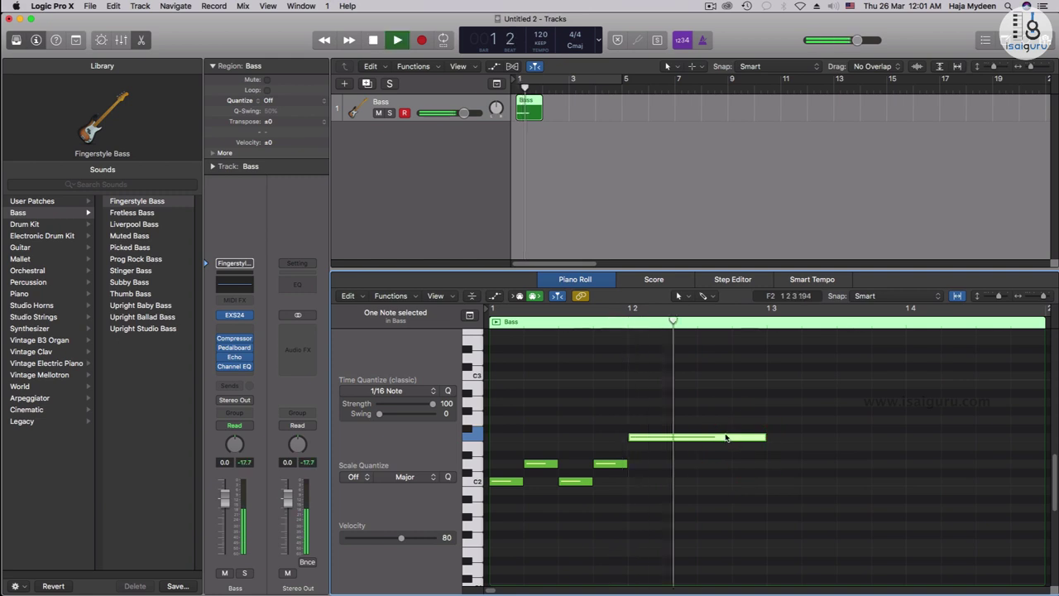
pyautogui.press('space')
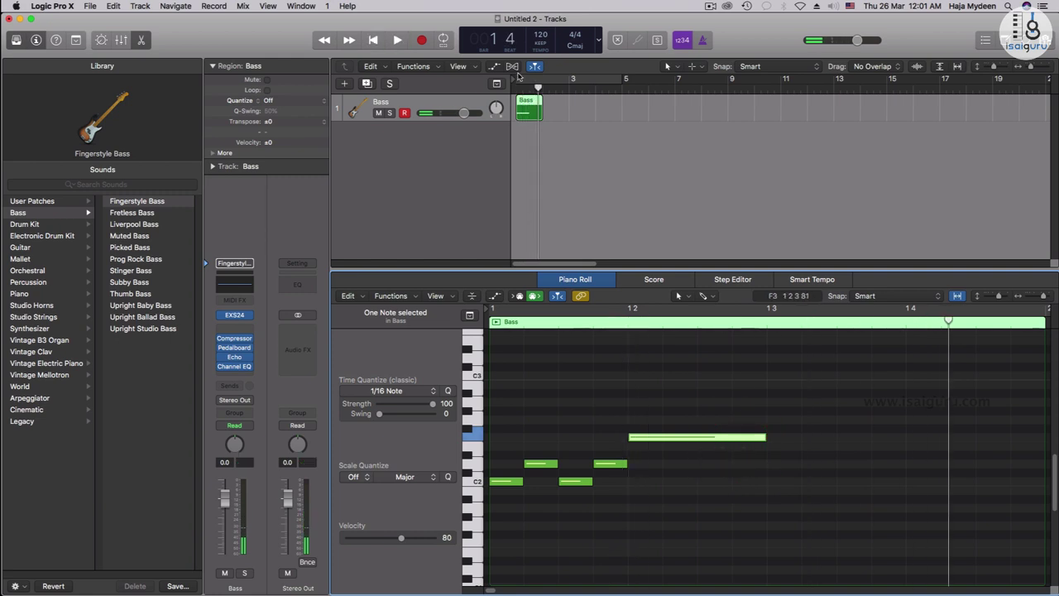
pyautogui.press('Return')
pyautogui.press('space')
pyautogui.press('space')
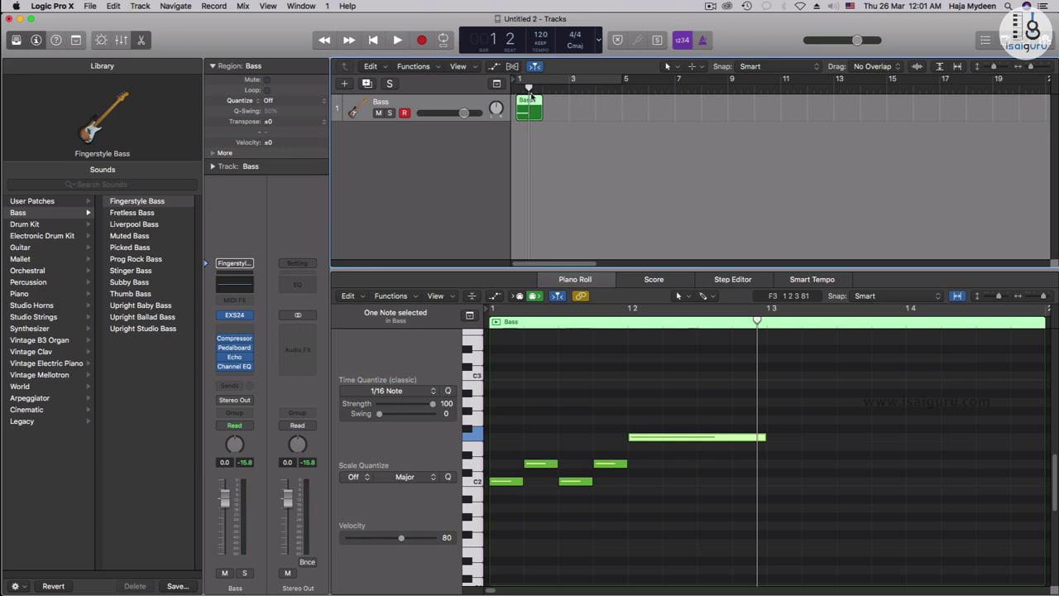
# - Move the playhead to bar 4 and toggle the Bass track's record enable off and on again
pyautogui.moveTo(532, 97); pyautogui.dragTo(595, 94)
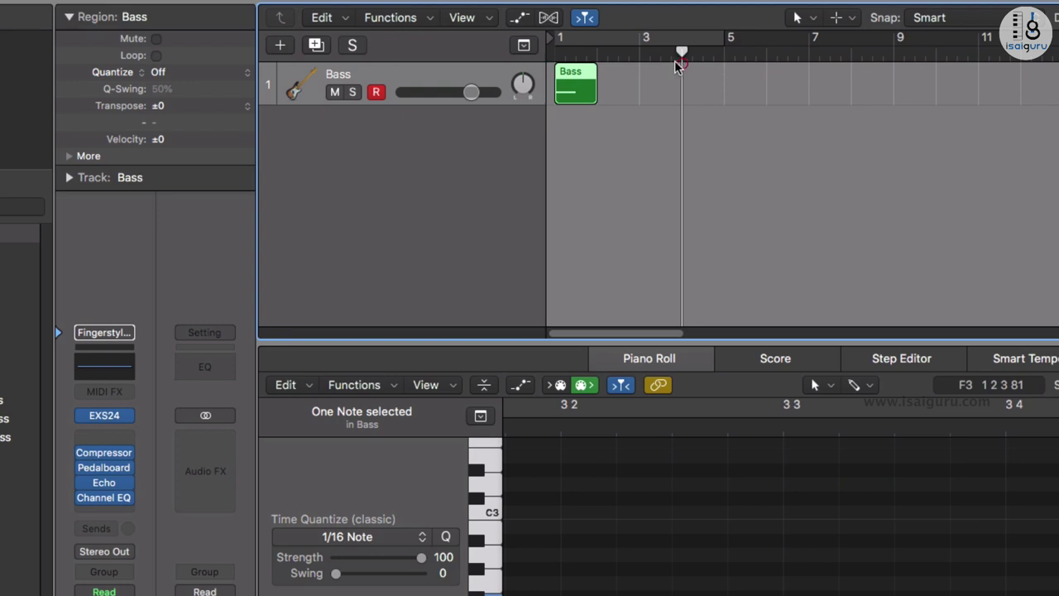
pyautogui.click(379, 97)
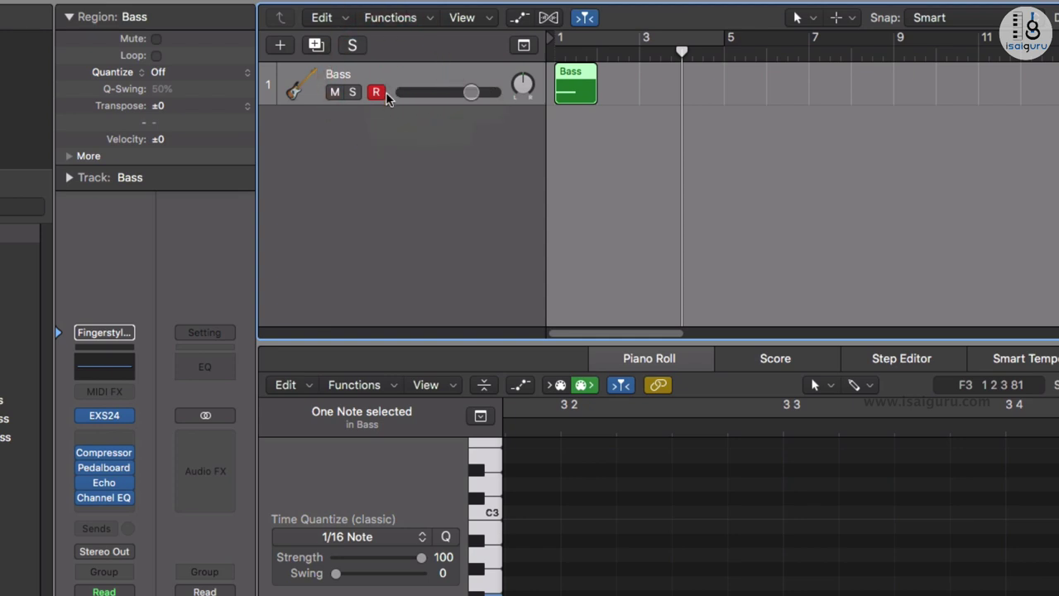
pyautogui.click(376, 96)
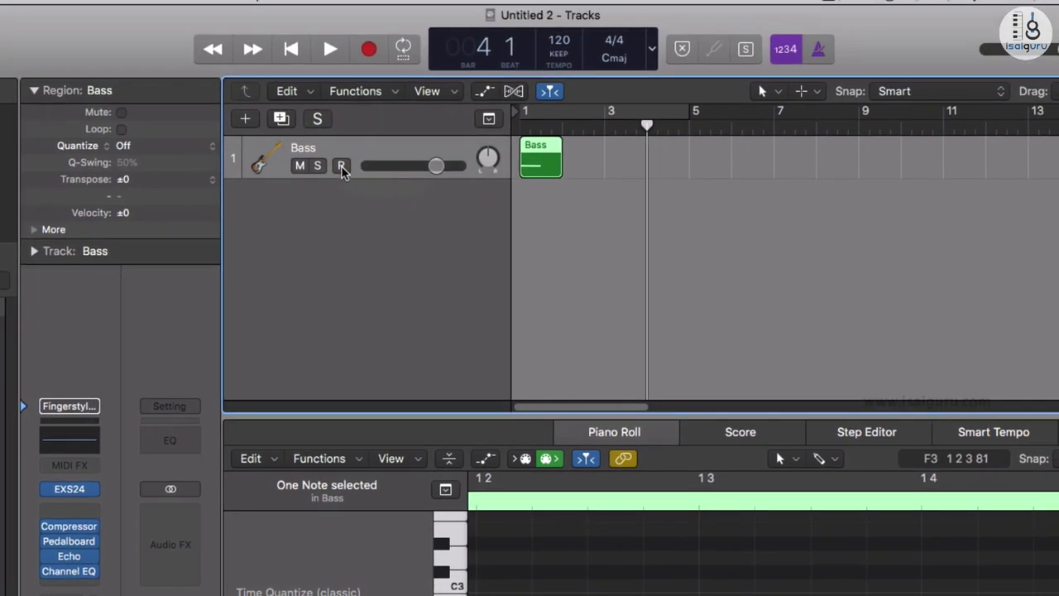
pyautogui.click(378, 92)
# - Record a short MIDI performance on the Bass track starting from bar 4
pyautogui.moveTo(648, 128)
pyautogui.mouseDown()
pyautogui.moveTo(670, 129)
pyautogui.moveTo(646, 128)
pyautogui.mouseUp()
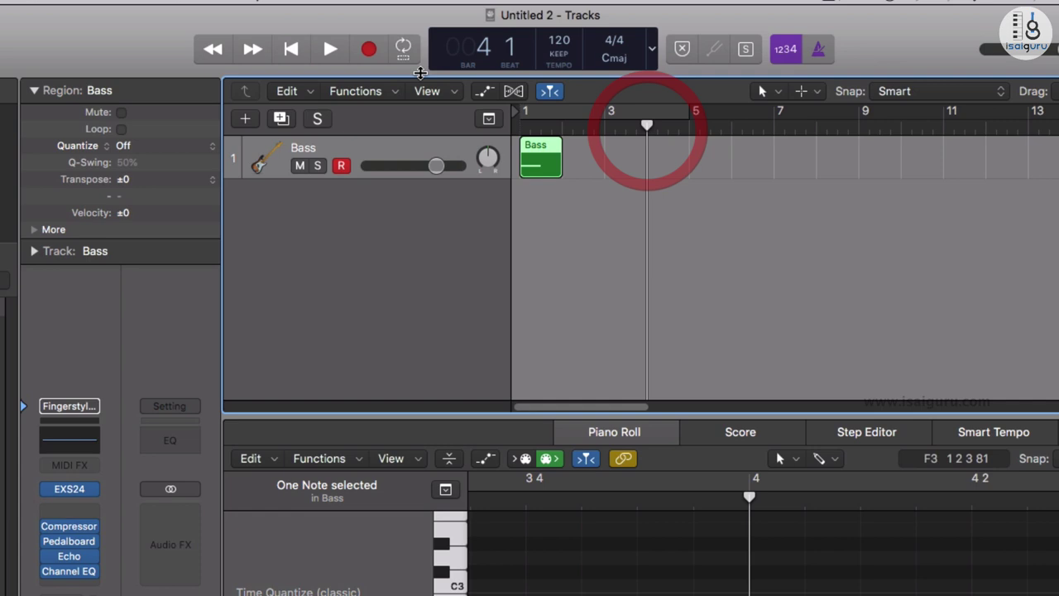
pyautogui.click(369, 52)
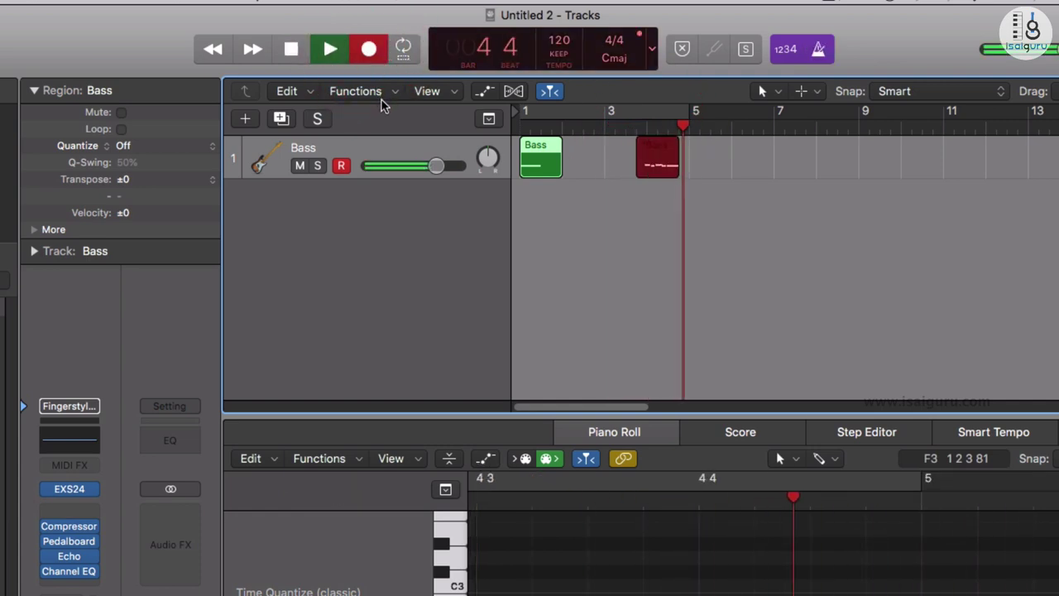
pyautogui.press('space')
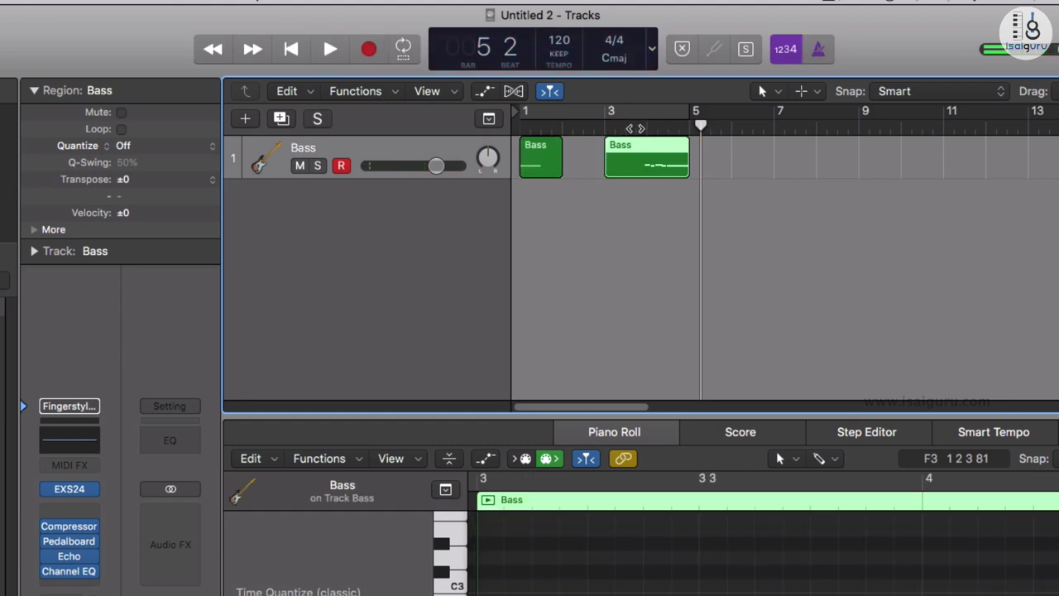
# - Move the playhead into the newly recorded region and return it to bar 4
pyautogui.click(644, 126)
pyautogui.click(633, 127)
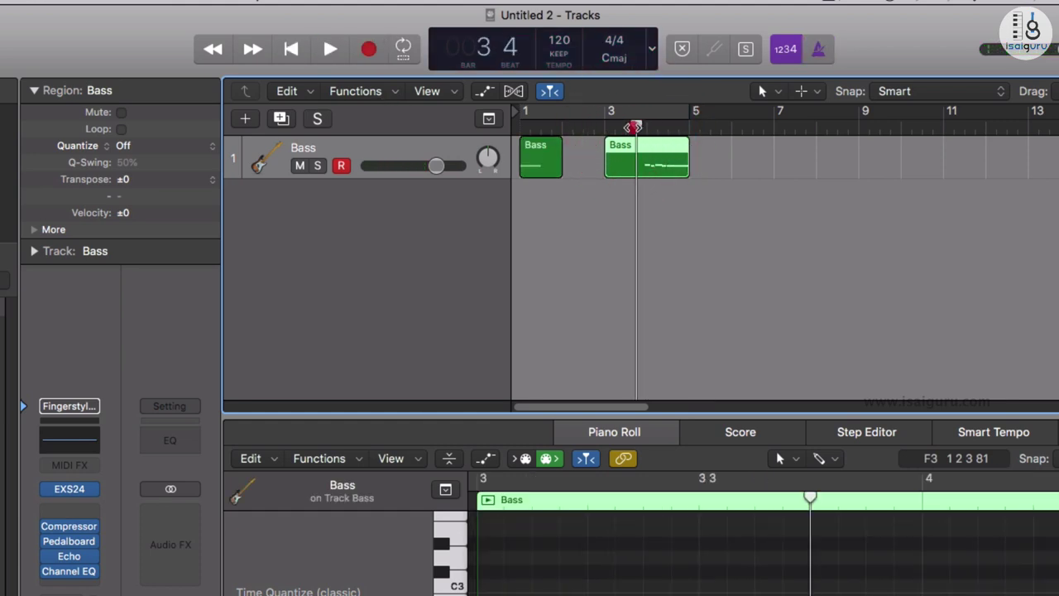
pyautogui.click(647, 126)
# - Deselect the regions and hide the Piano Roll editor and the Library
pyautogui.click(697, 286)
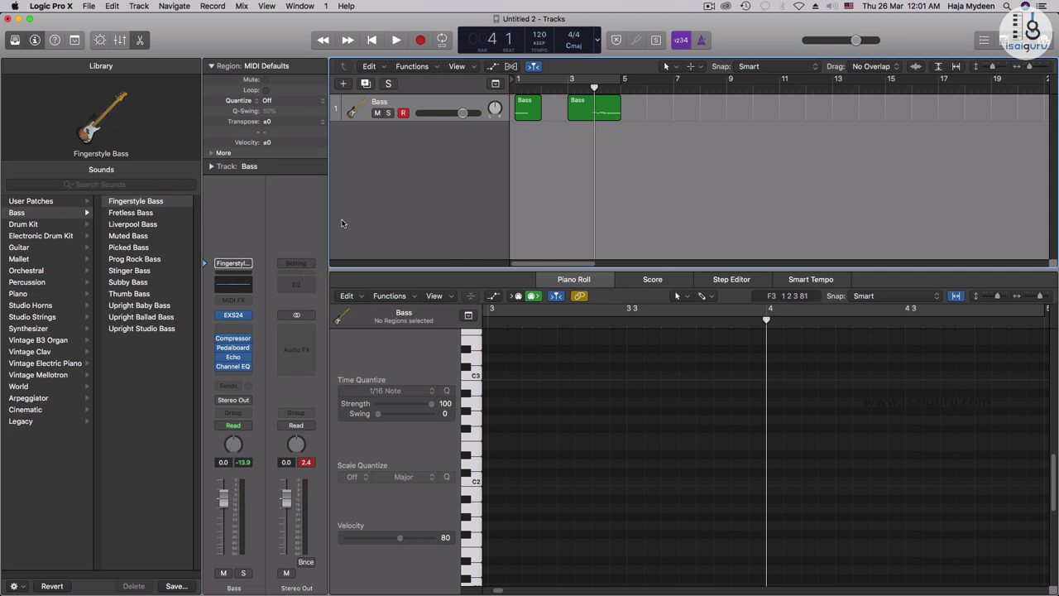
pyautogui.click(140, 39)
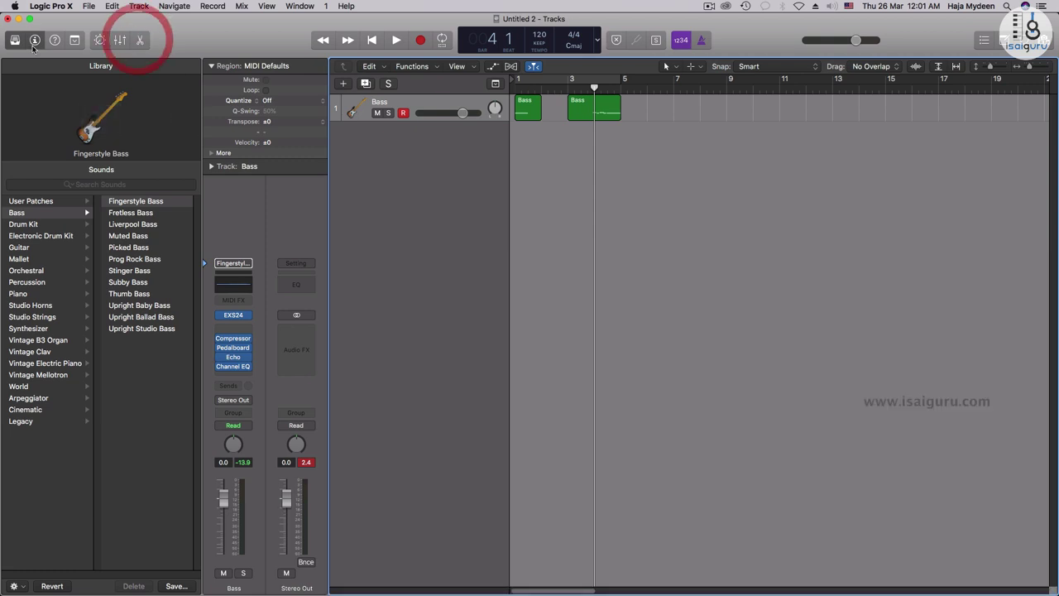
pyautogui.click(16, 40)
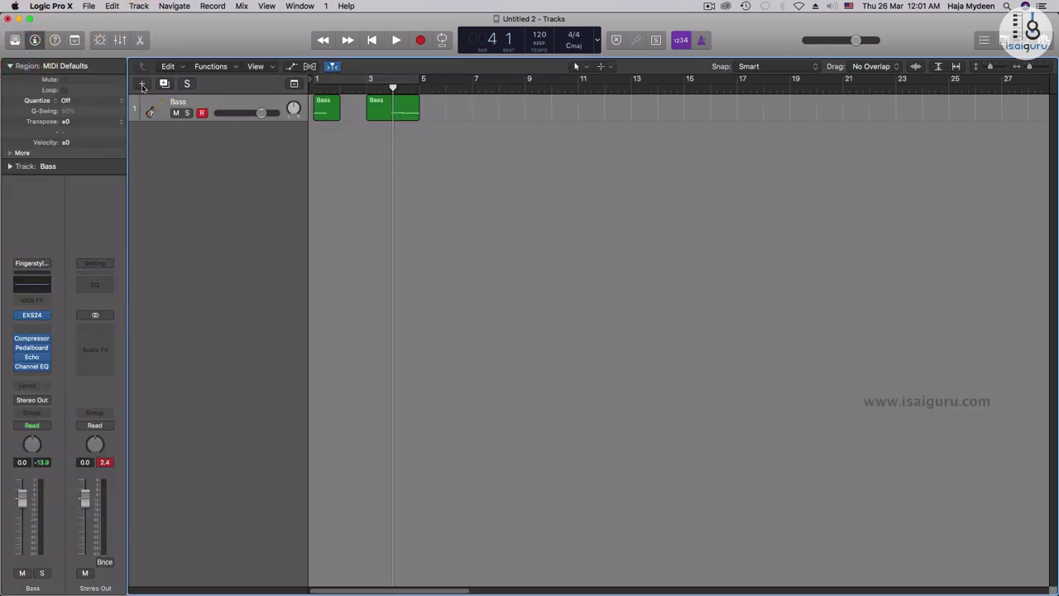
# - Create a new track with duplicate settings from the Bass track
pyautogui.click(211, 104)
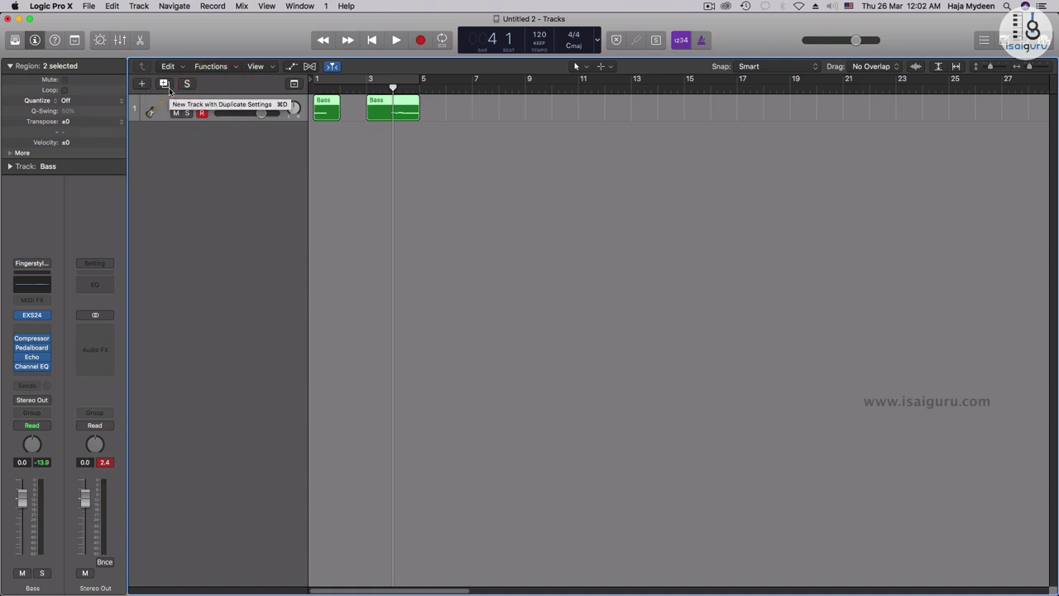
pyautogui.click(210, 107)
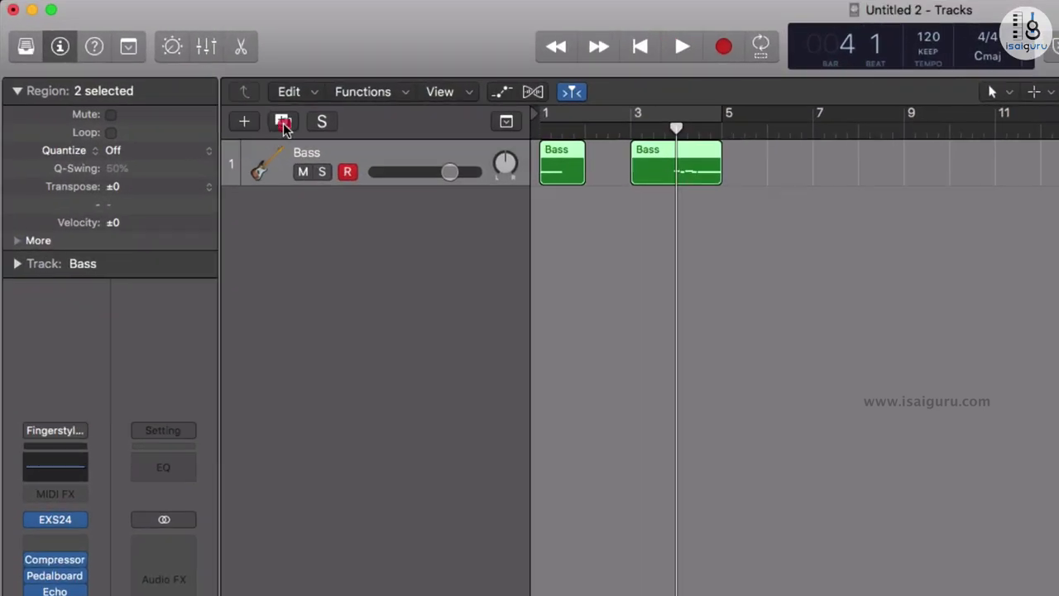
pyautogui.click(165, 85)
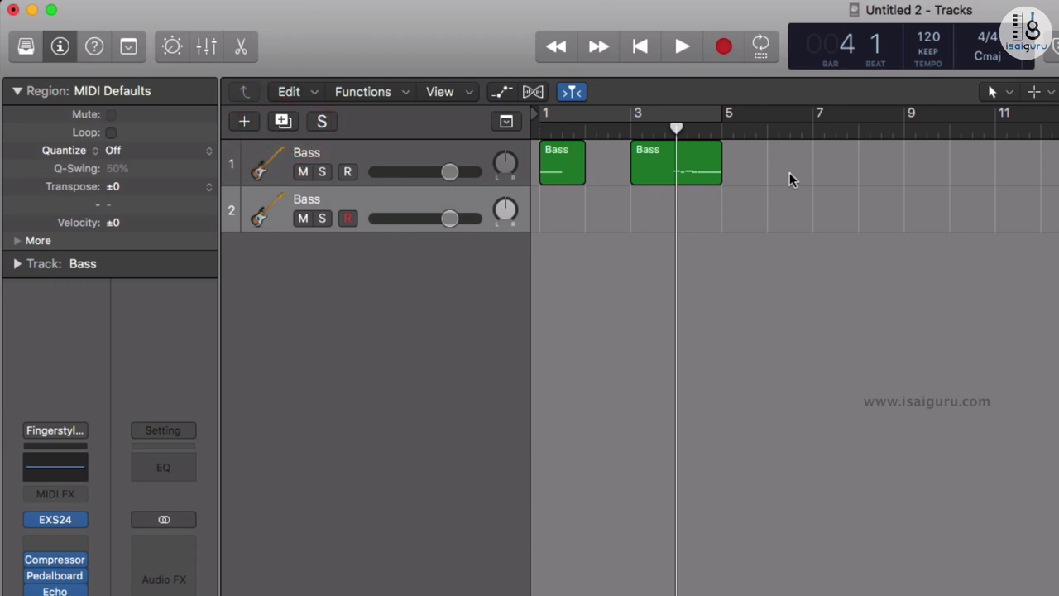
# - Select the two MIDI regions on the first Bass track in turn to inspect them
pyautogui.click(652, 168)
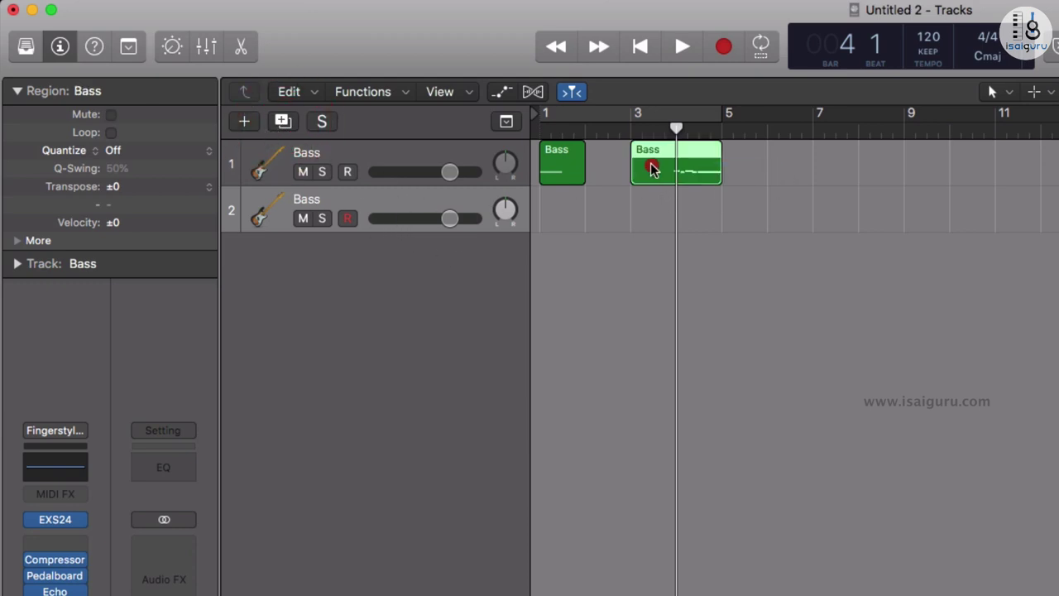
pyautogui.click(599, 162)
pyautogui.click(747, 174)
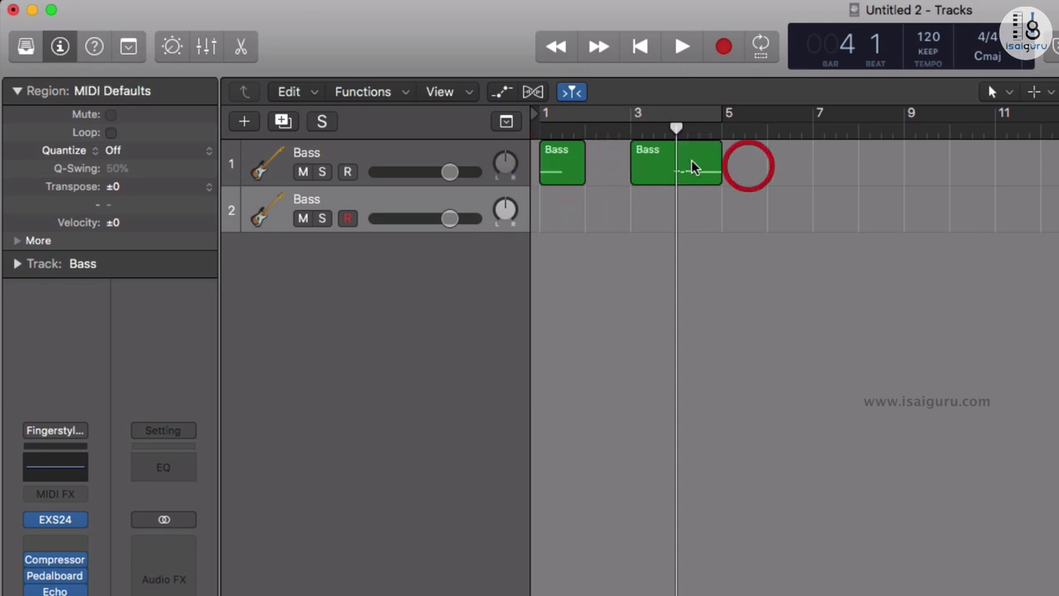
pyautogui.click(693, 167)
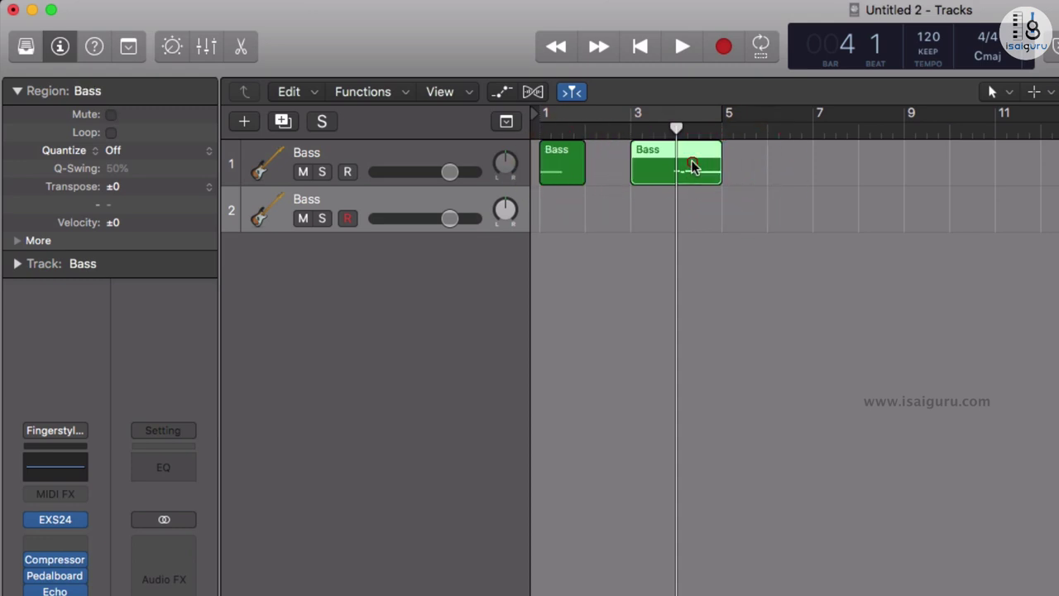
pyautogui.click(573, 167)
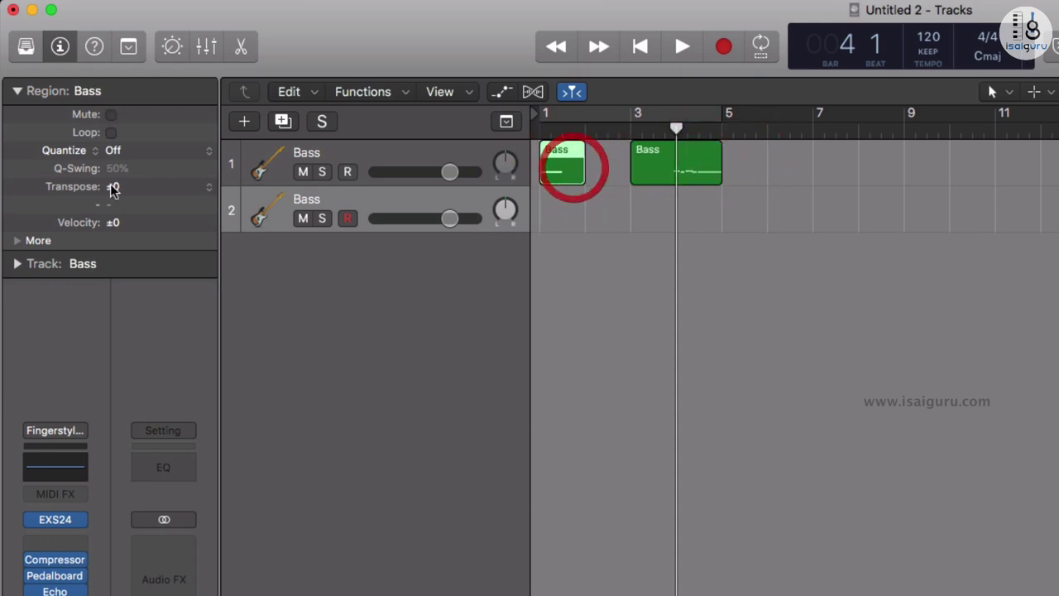
pyautogui.click(657, 171)
pyautogui.click(569, 167)
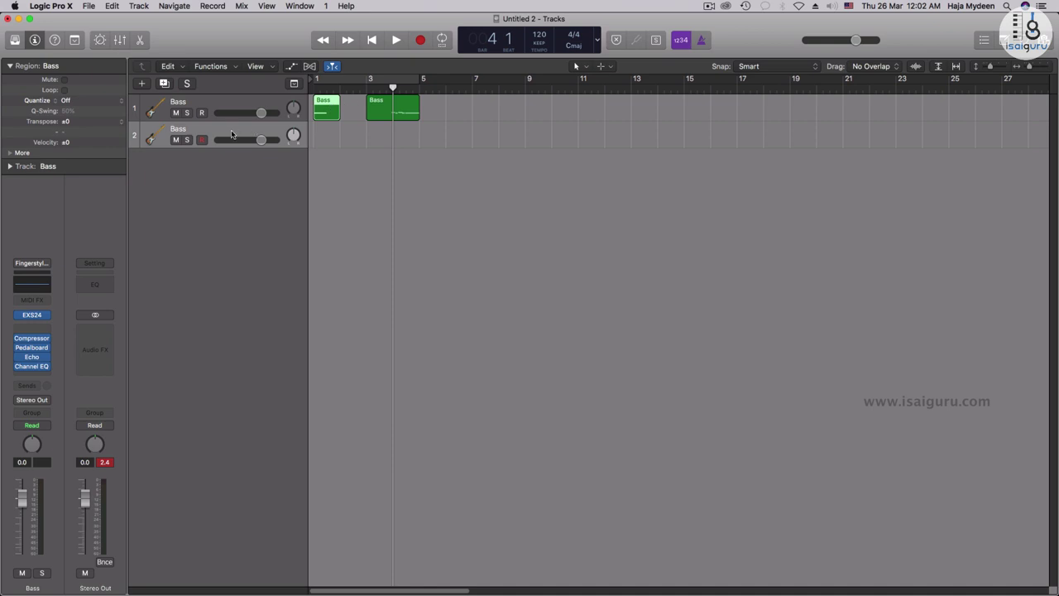
# - Delete the empty duplicate Bass track
pyautogui.click(231, 135)
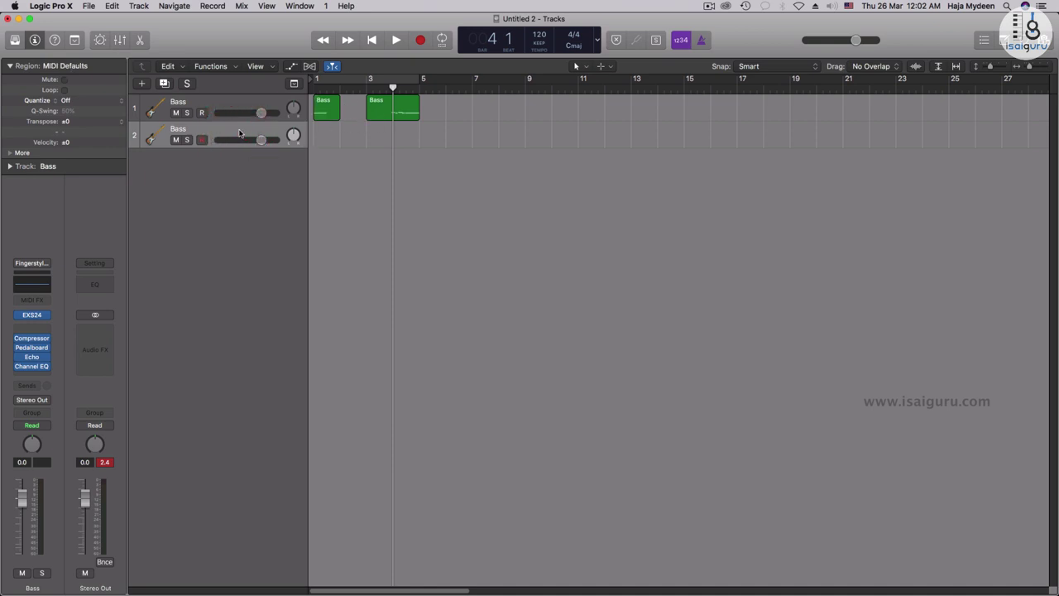
pyautogui.press('BackSpace')
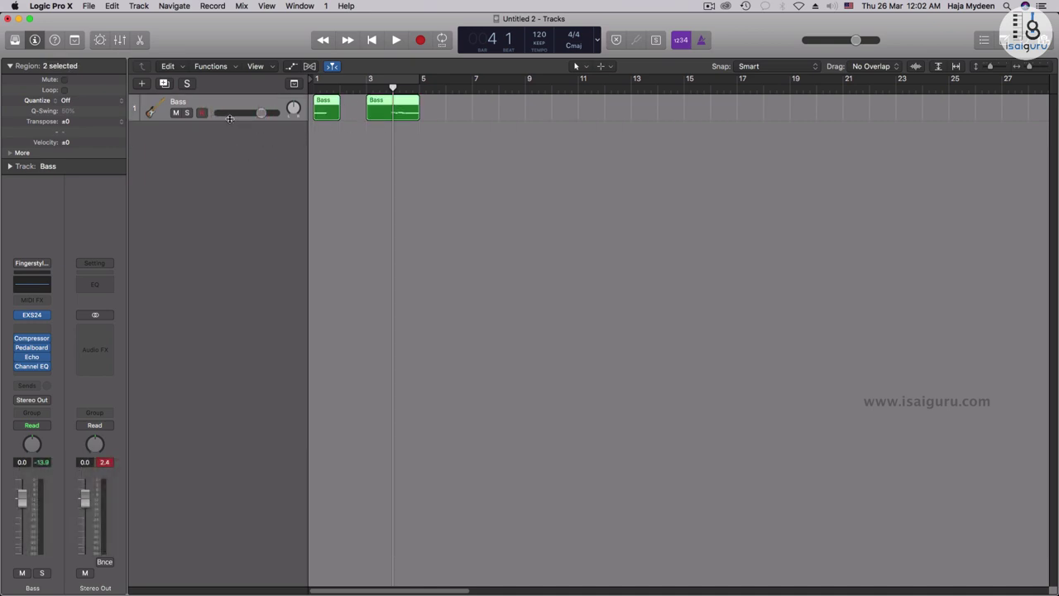
# - Copy the Bass track together with both of its regions onto a second track, and deselect the regions
pyautogui.click(226, 103)
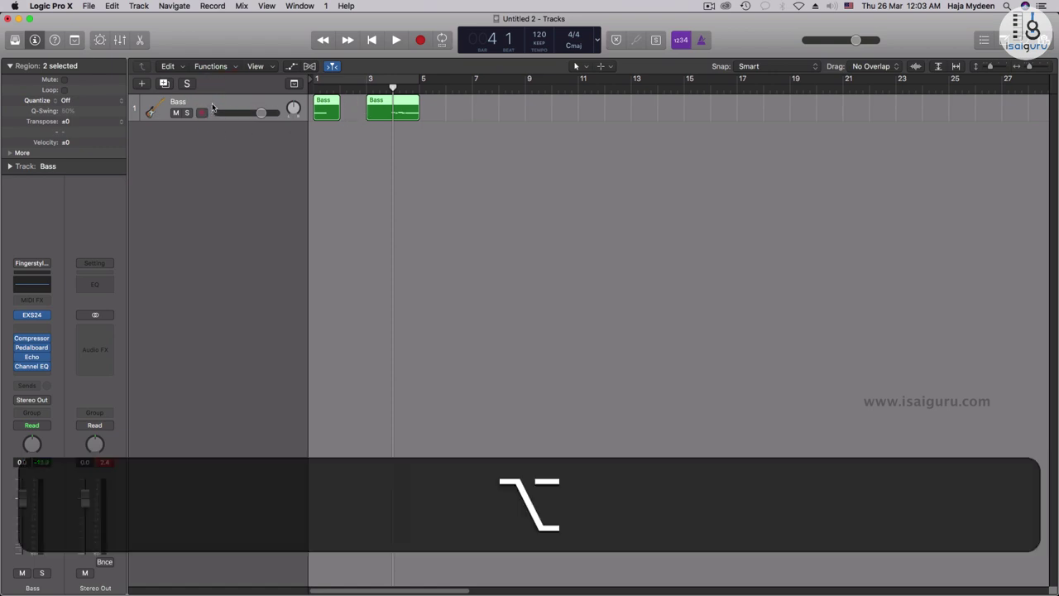
pyautogui.moveTo(211, 108); pyautogui.dragTo(218, 144)
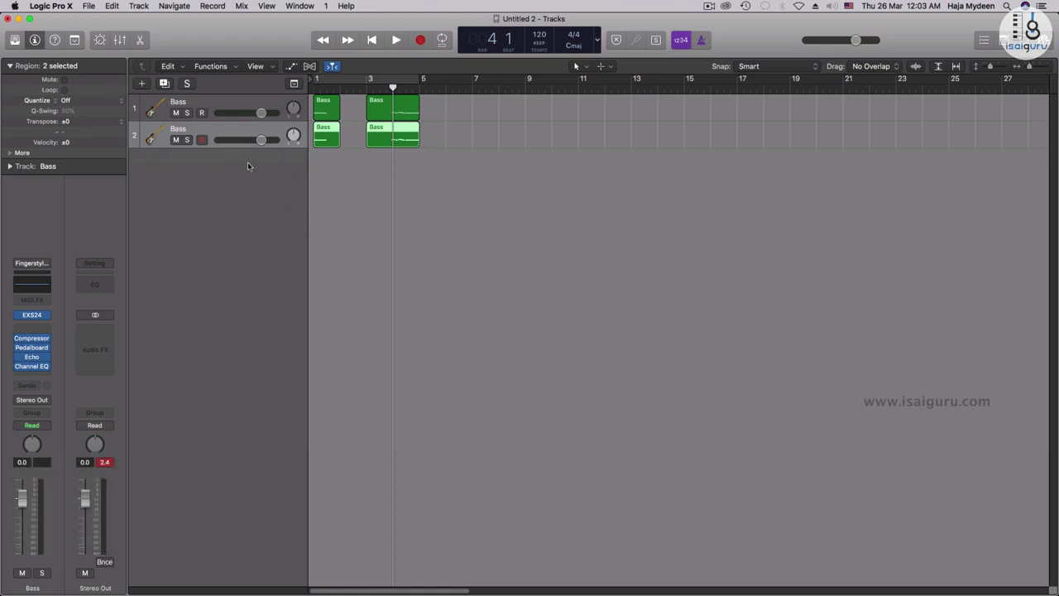
pyautogui.click(257, 204)
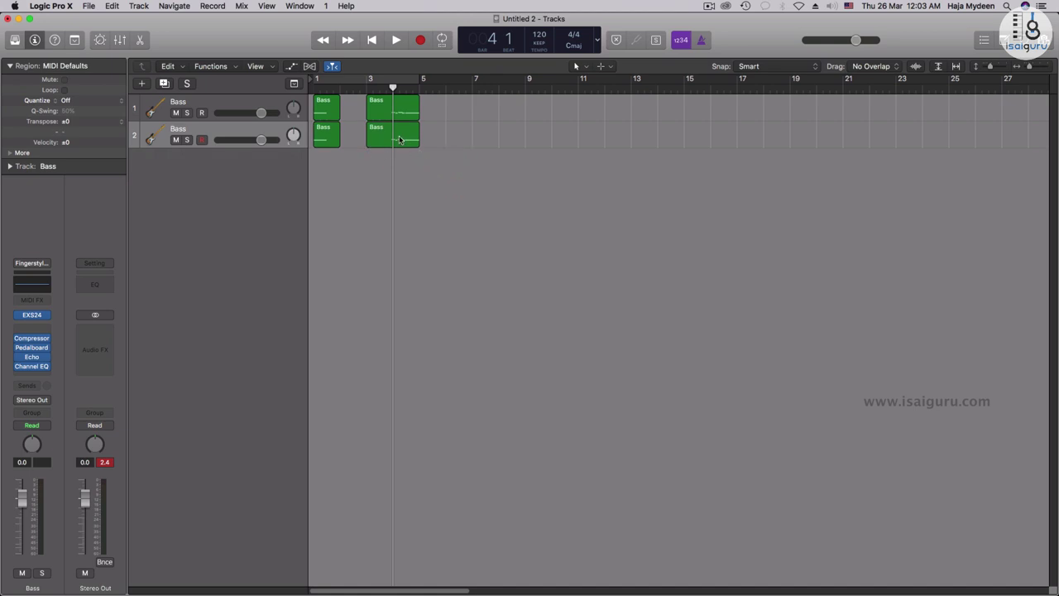
# - Delete both copied regions on the second Bass track and remove that track
pyautogui.click(228, 130)
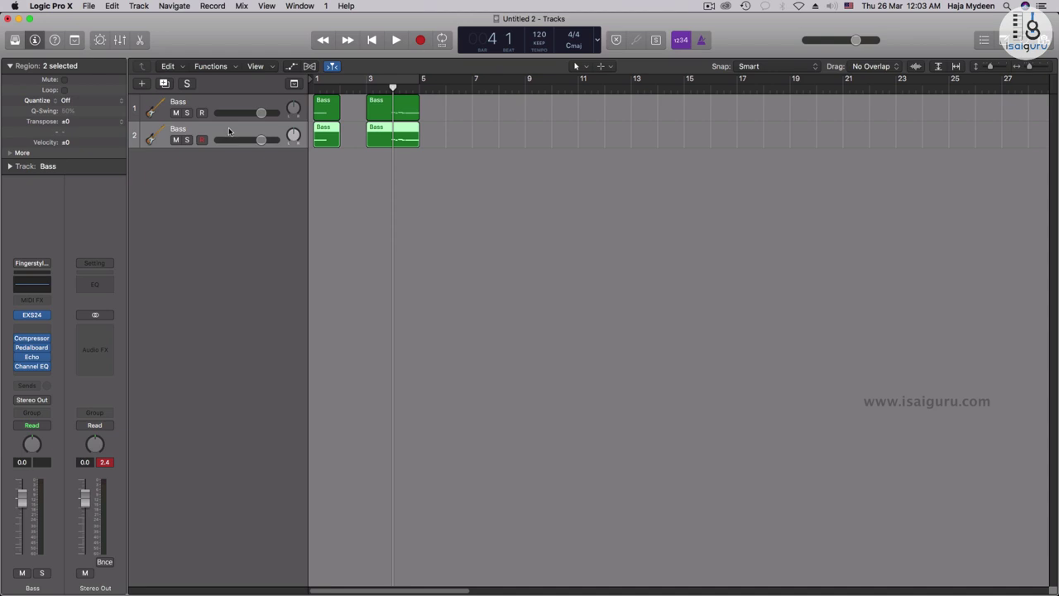
pyautogui.press('BackSpace')
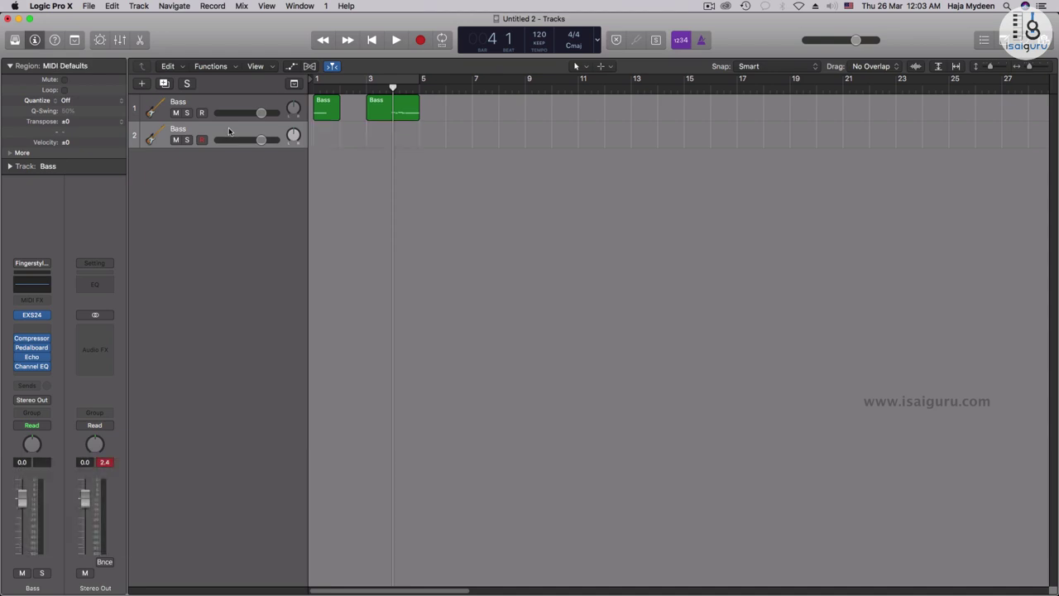
pyautogui.press('BackSpace')
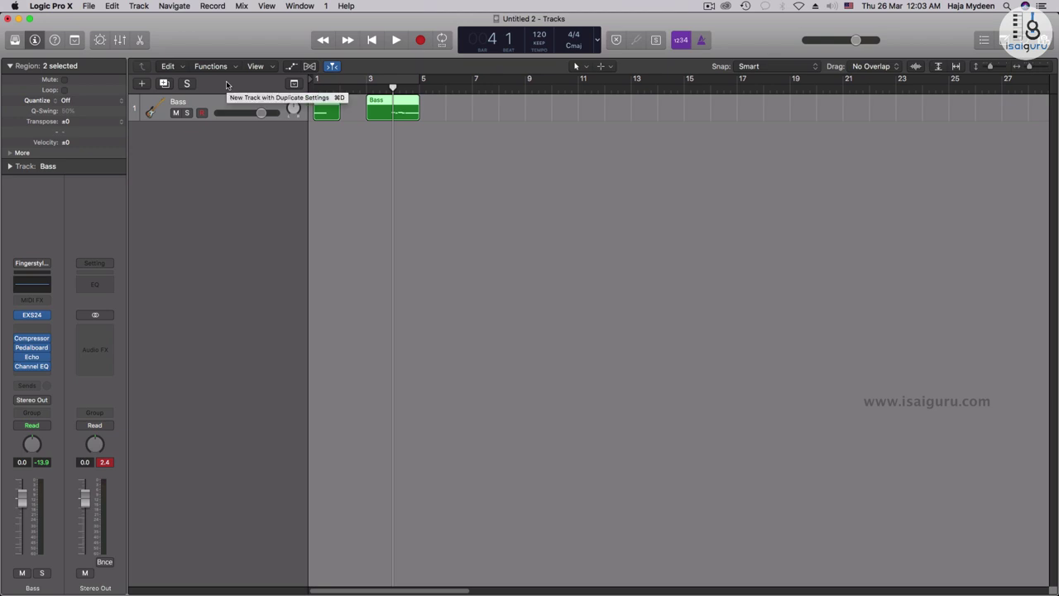
# - Add one software instrument track using an instrument plug-in, Empty Channel Strip and Output 1 + 2, with Open Library turned off
pyautogui.click(143, 84)
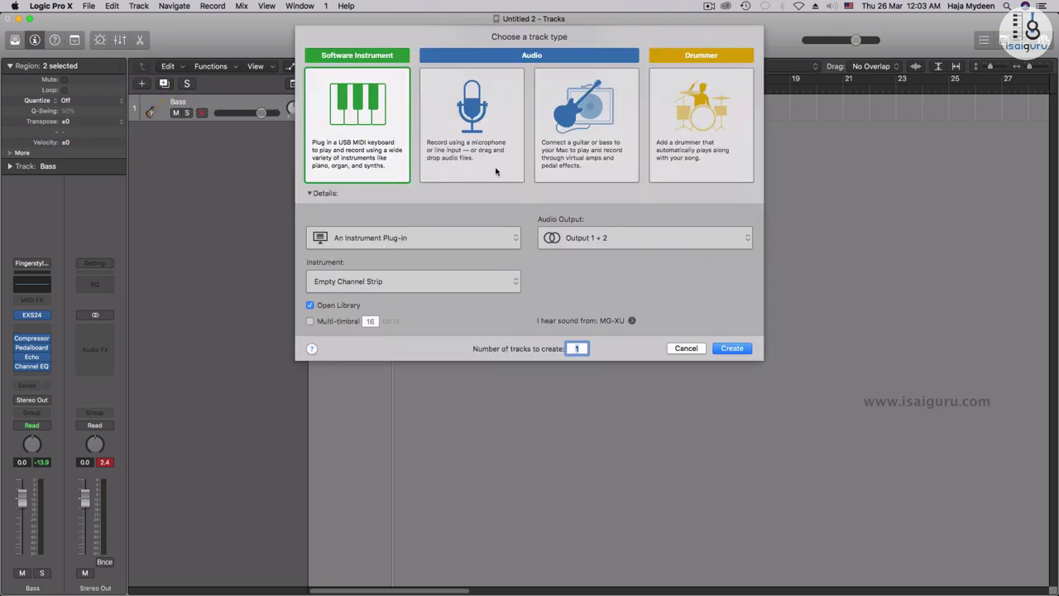
pyautogui.click(419, 241)
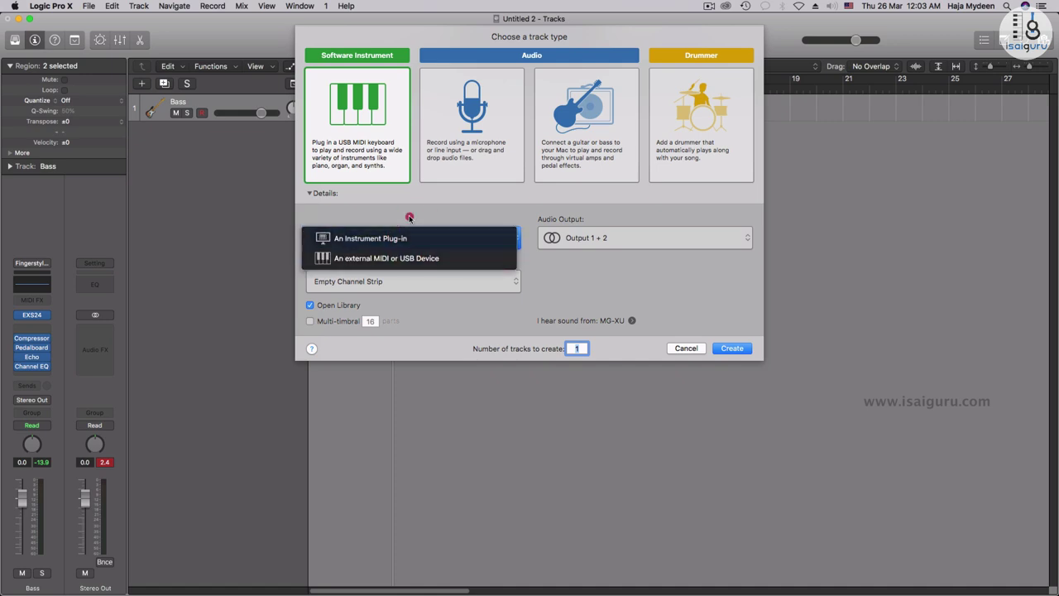
pyautogui.click(417, 239)
pyautogui.click(410, 281)
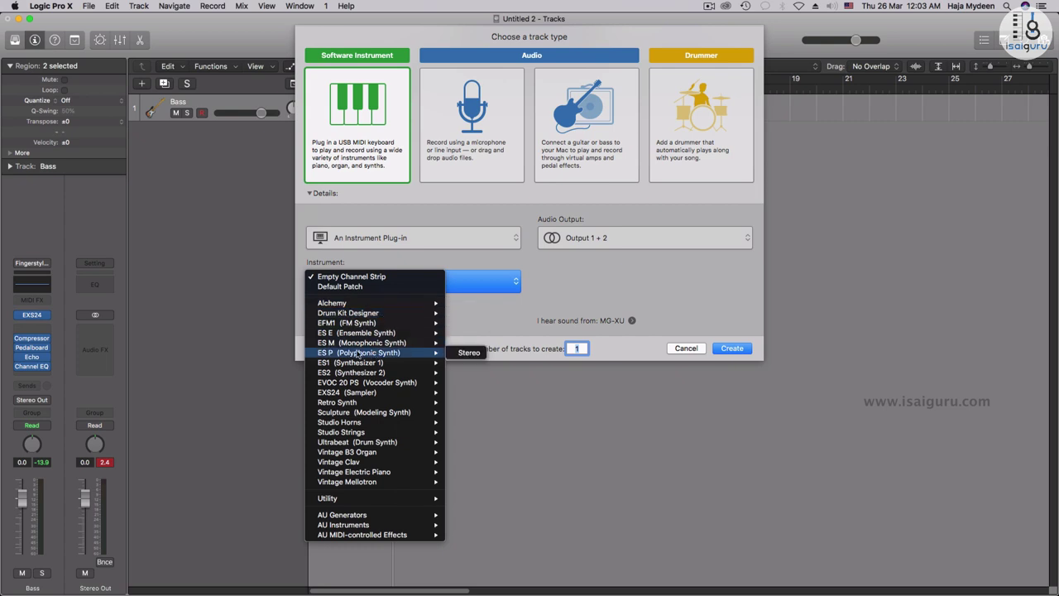
pyautogui.click(513, 309)
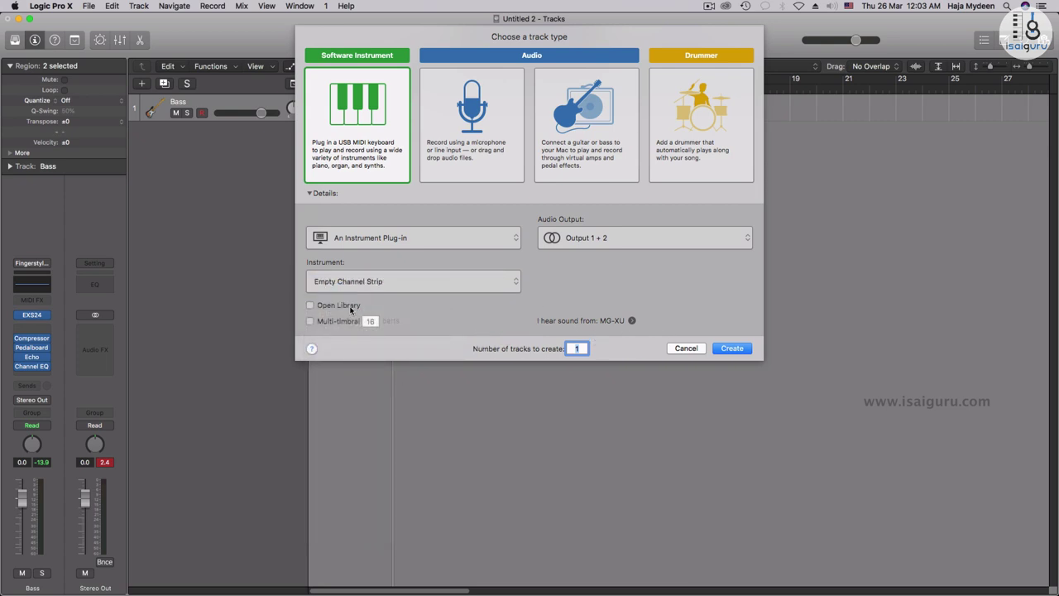
pyautogui.click(734, 349)
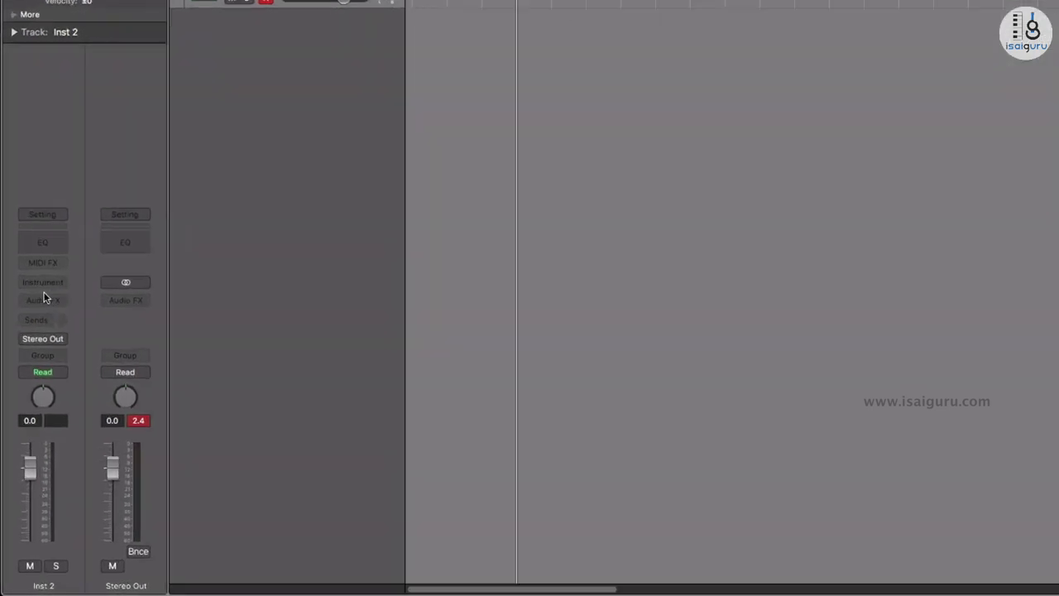
# - Load the stereo EXS24 (Sampler) into the new track's empty instrument slot
pyautogui.click(50, 286)
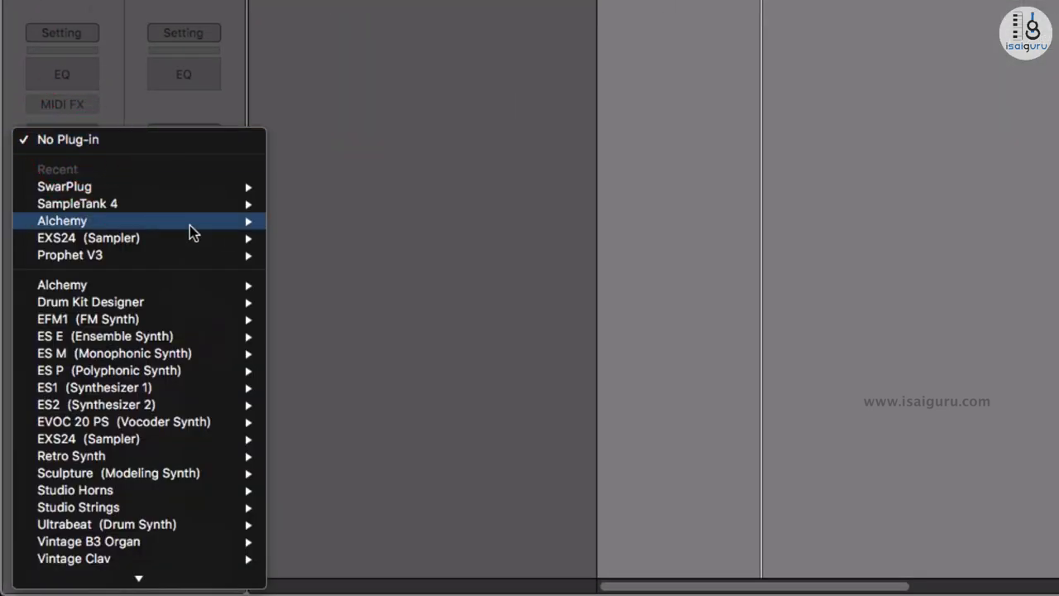
pyautogui.moveTo(188, 187)
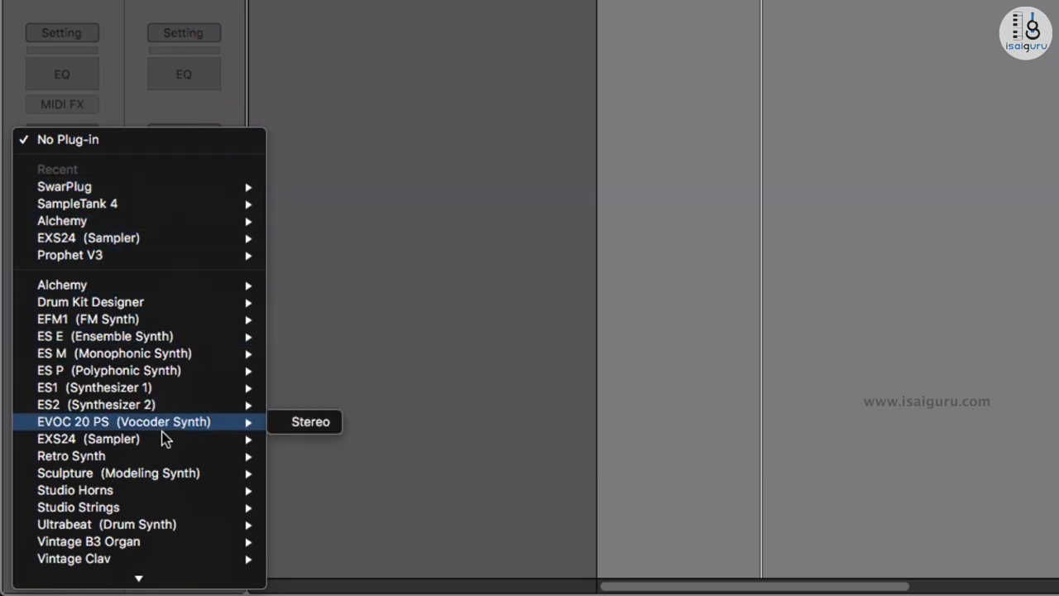
pyautogui.scroll(-4, 166, 437)
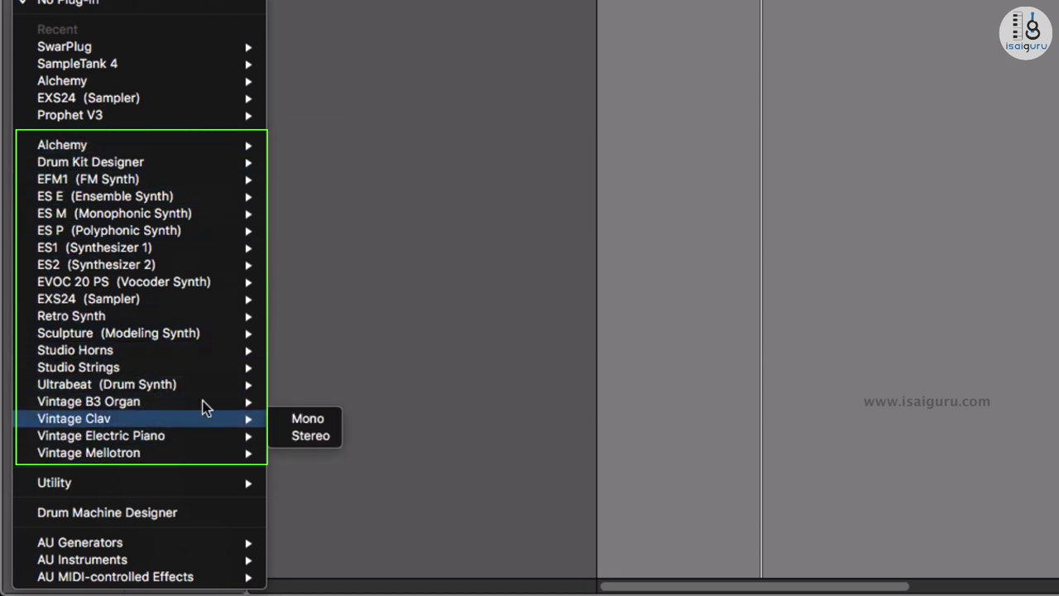
pyautogui.moveTo(130, 184)
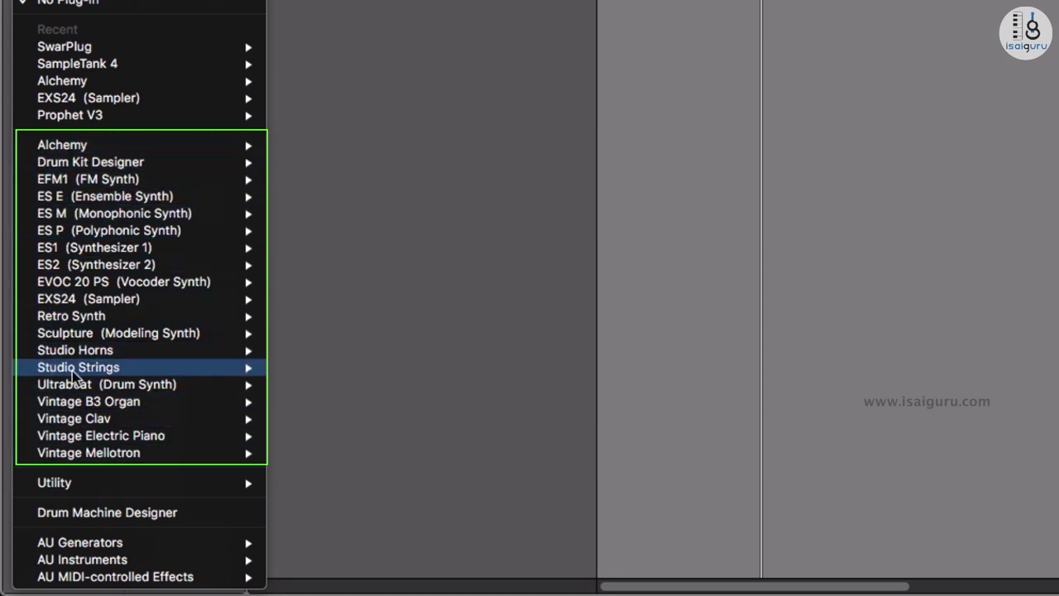
pyautogui.moveTo(135, 285)
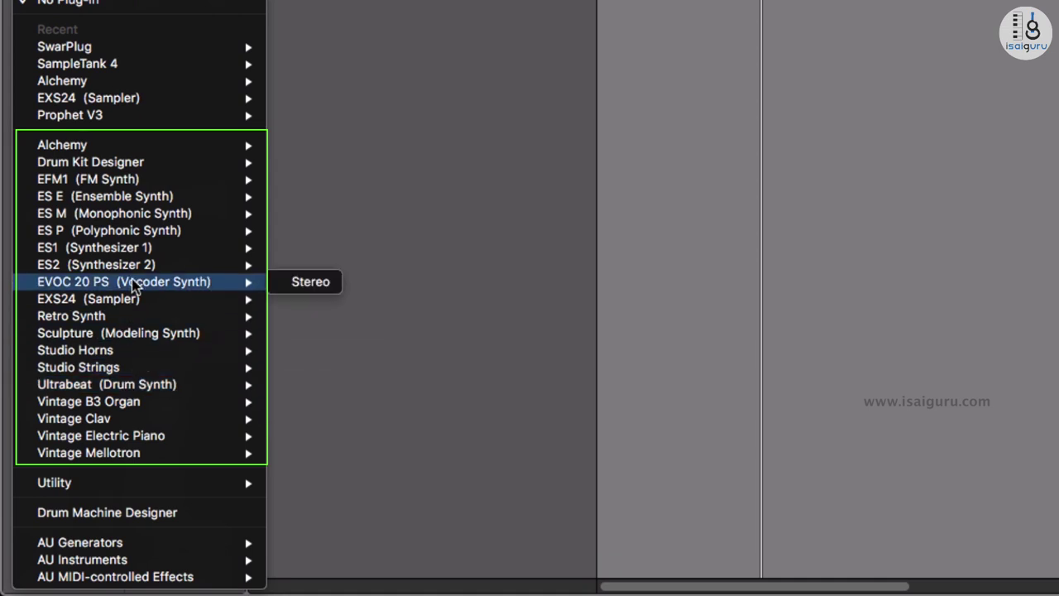
pyautogui.moveTo(155, 162)
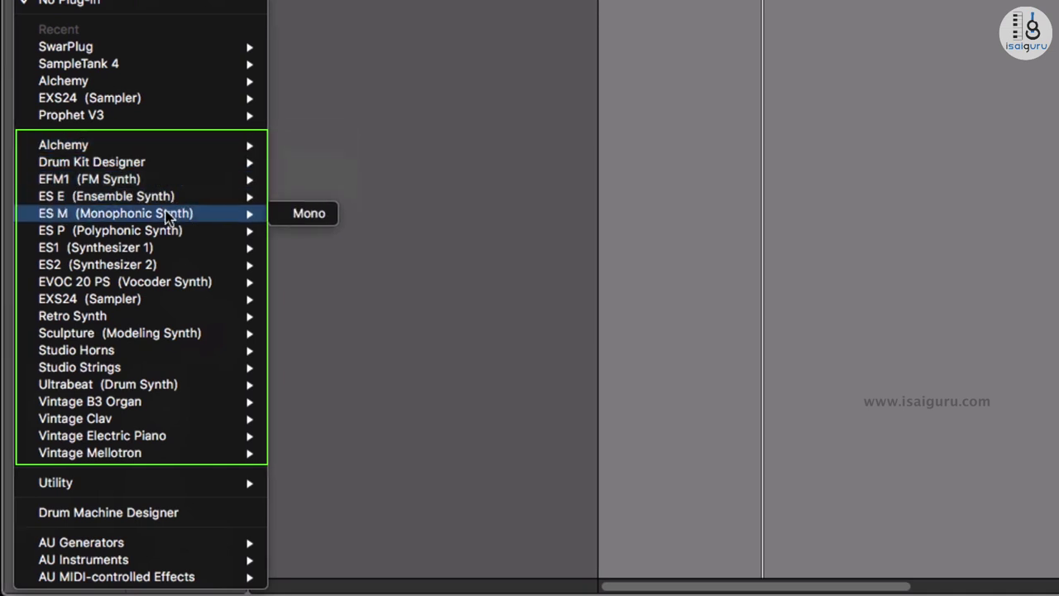
pyautogui.moveTo(174, 237)
pyautogui.moveTo(182, 270)
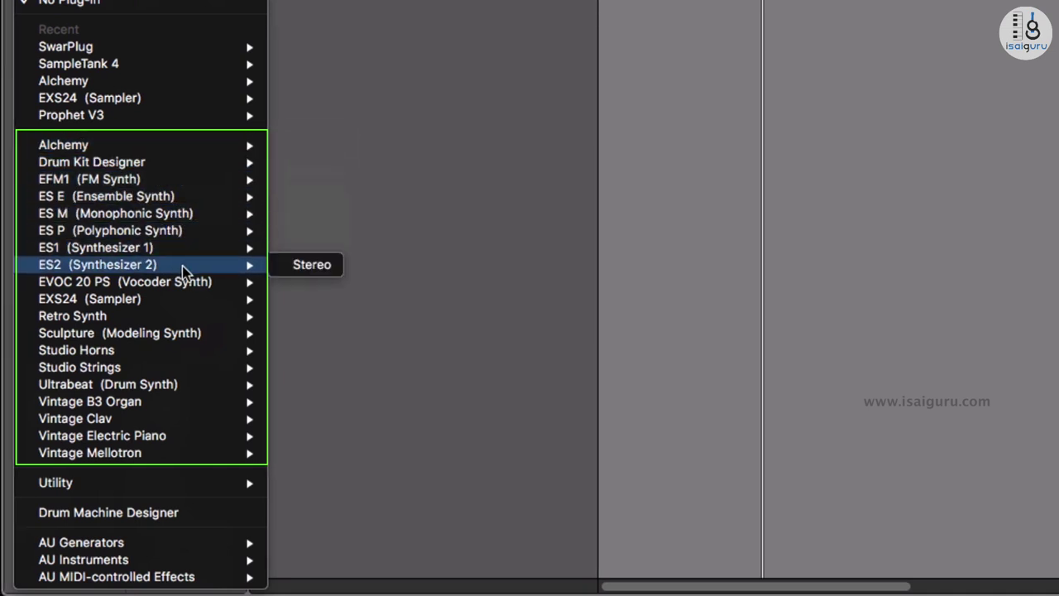
pyautogui.moveTo(172, 304)
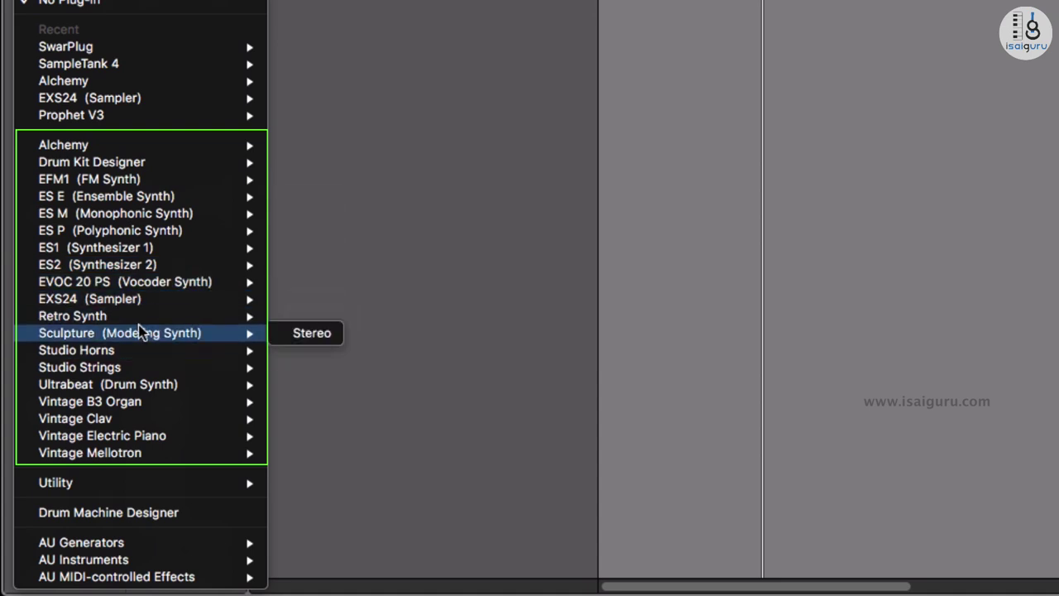
pyautogui.moveTo(136, 325)
pyautogui.moveTo(130, 369)
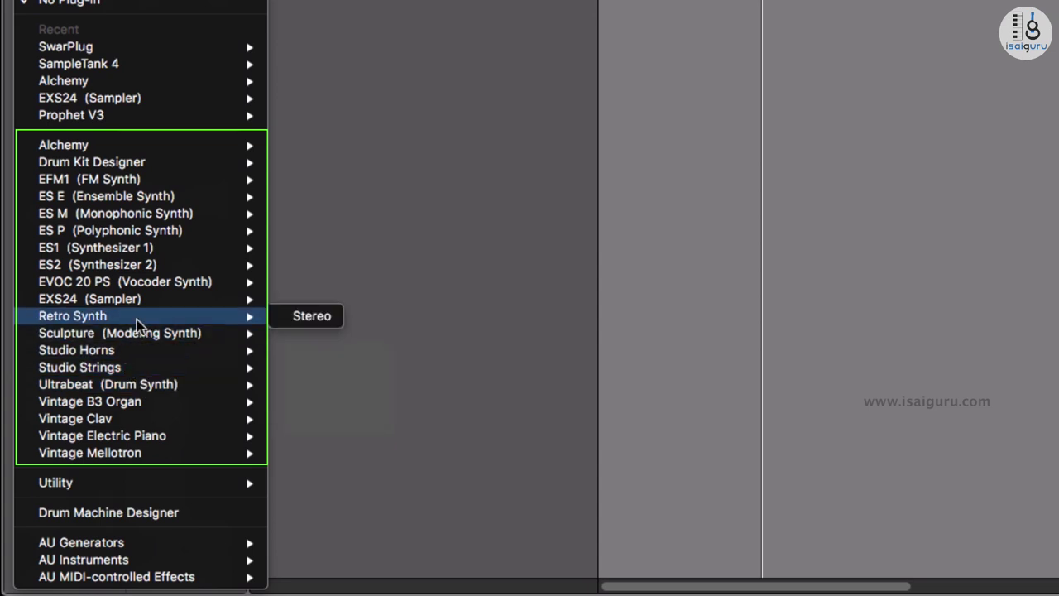
pyautogui.moveTo(159, 389)
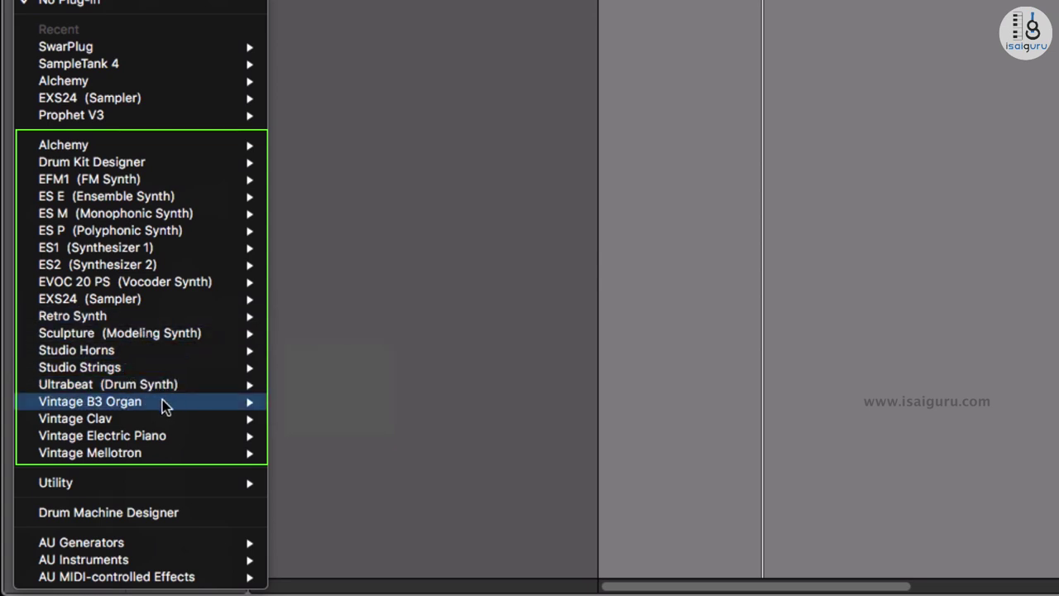
pyautogui.moveTo(136, 236)
pyautogui.moveTo(162, 301)
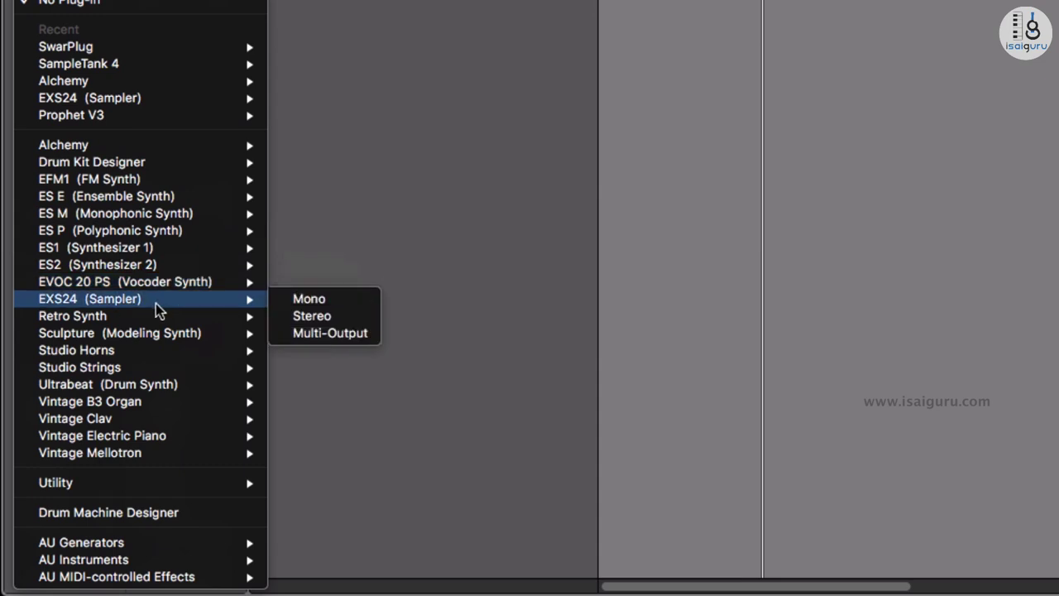
pyautogui.click(338, 318)
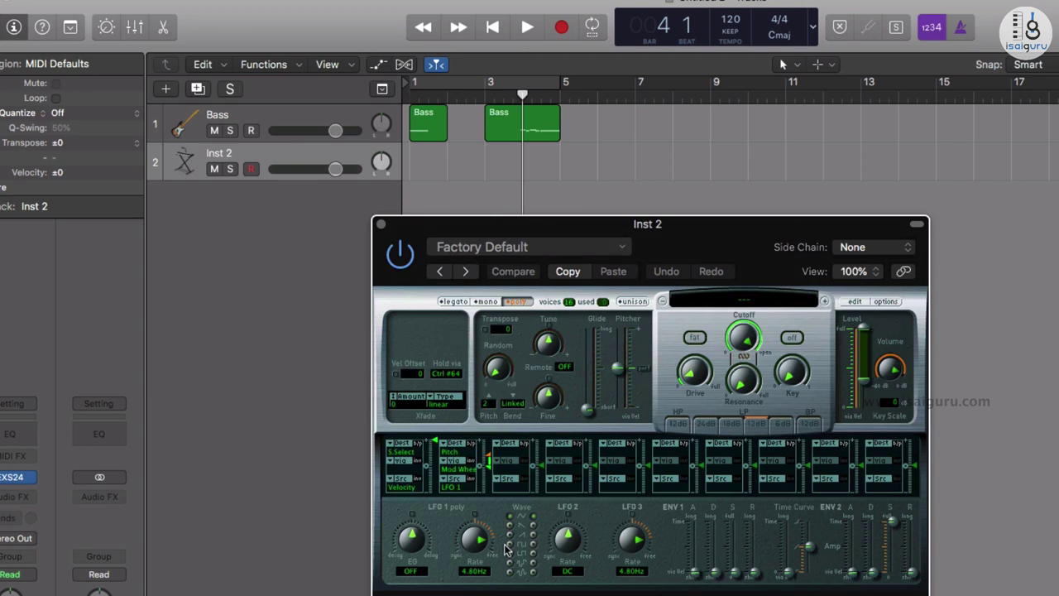
# - Load the Electric Stage MkII sound from the Factory Keyboards Electric Pianos in the EXS24 and close the plug-in window
pyautogui.click(747, 303)
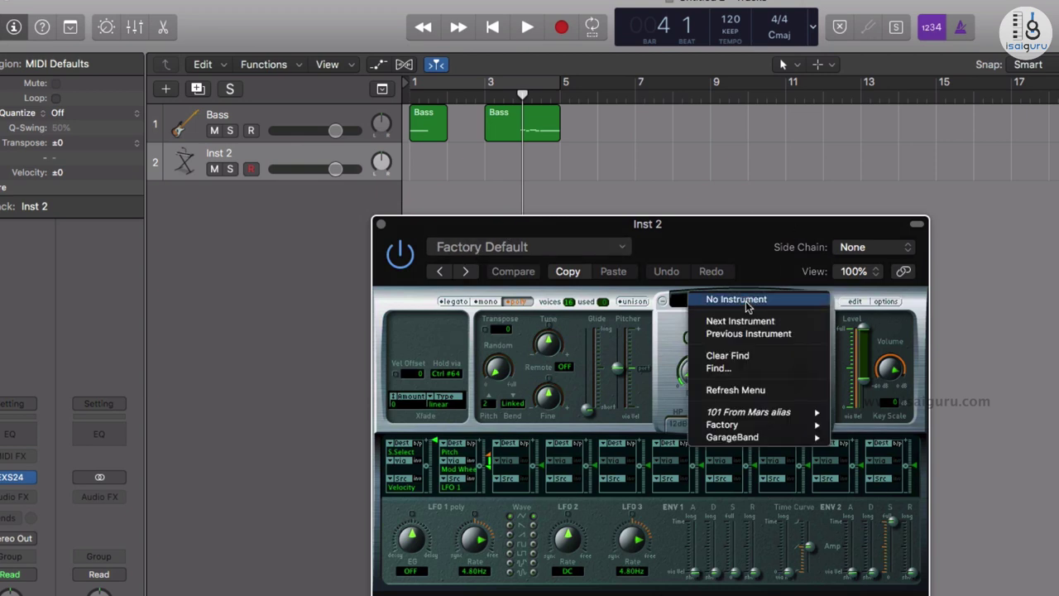
pyautogui.moveTo(793, 429)
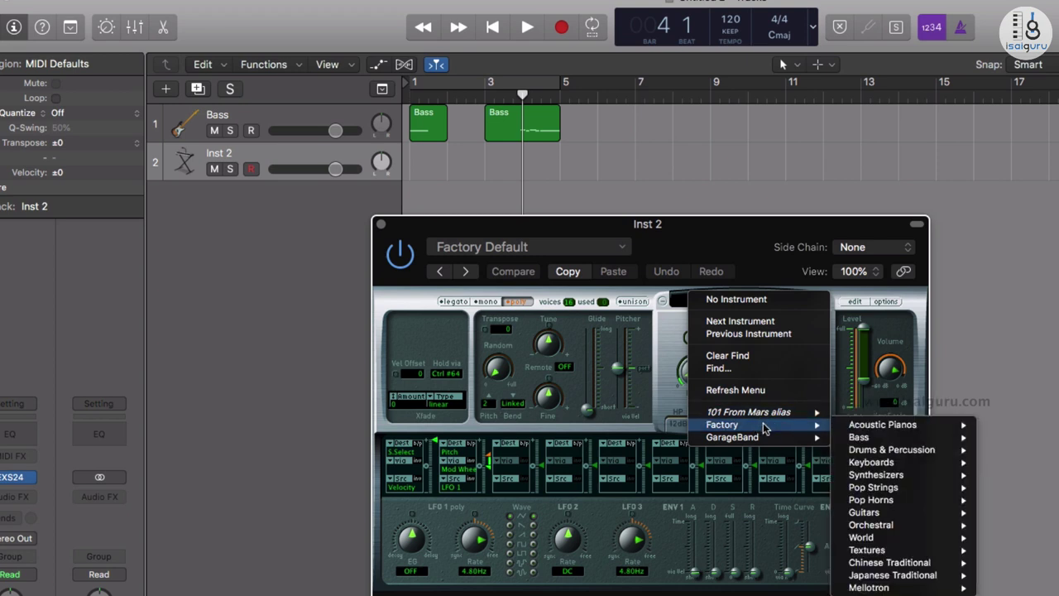
pyautogui.moveTo(927, 476)
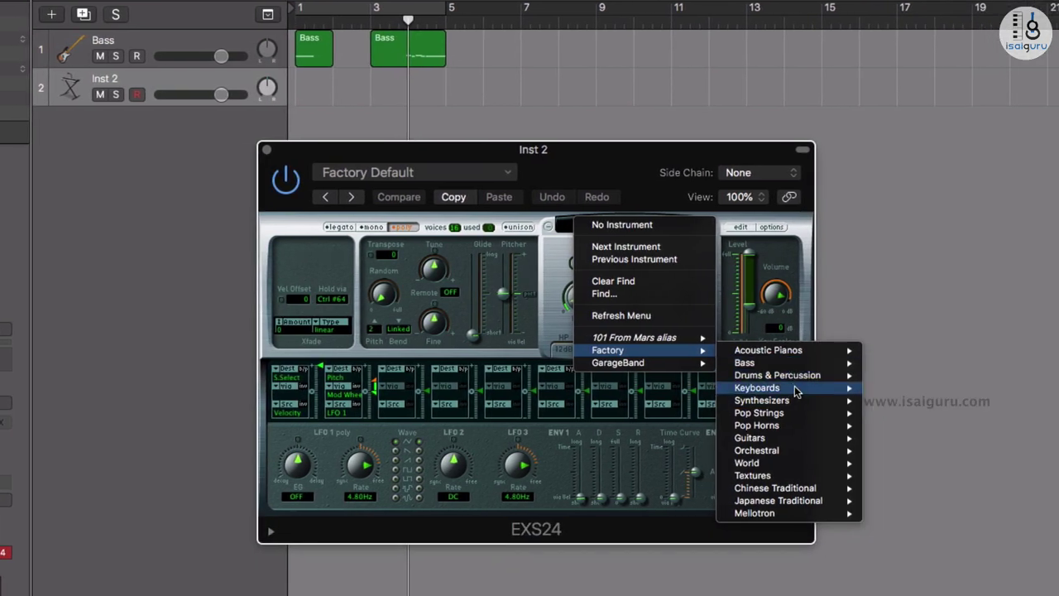
pyautogui.moveTo(909, 436)
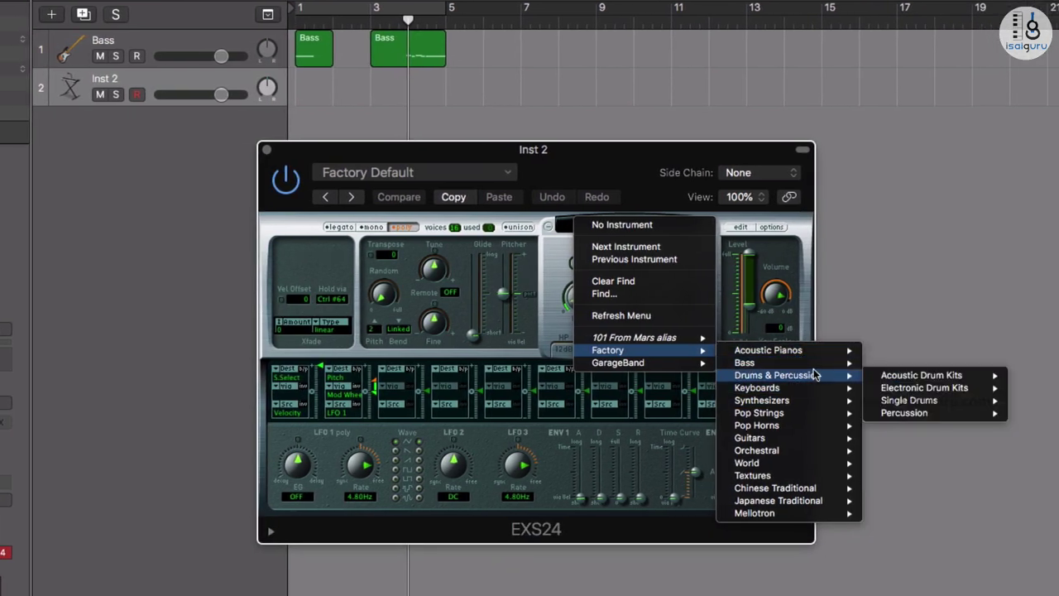
pyautogui.moveTo(808, 402)
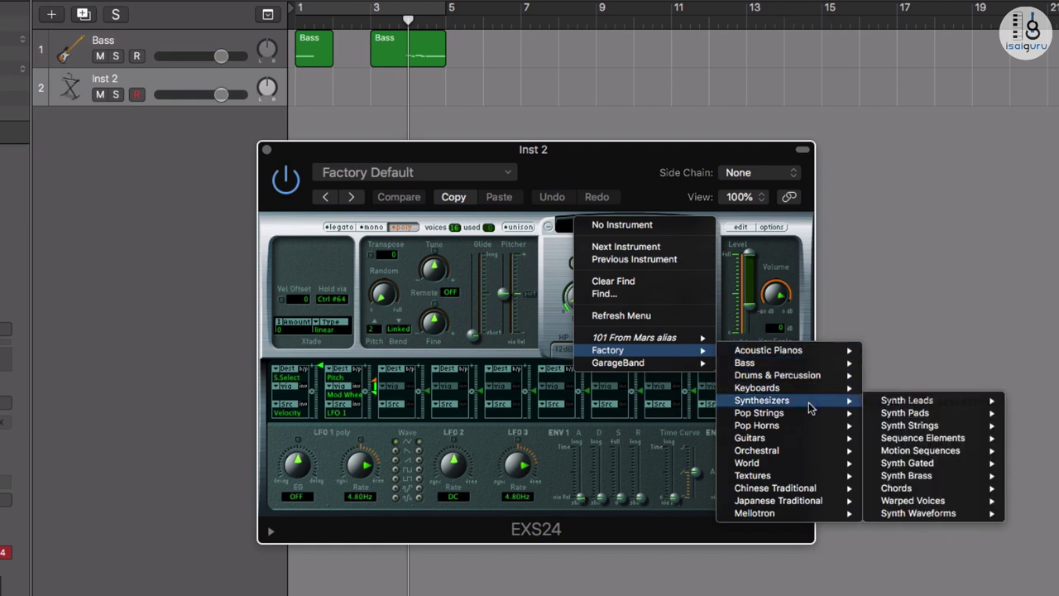
pyautogui.moveTo(730, 386)
pyautogui.moveTo(898, 389)
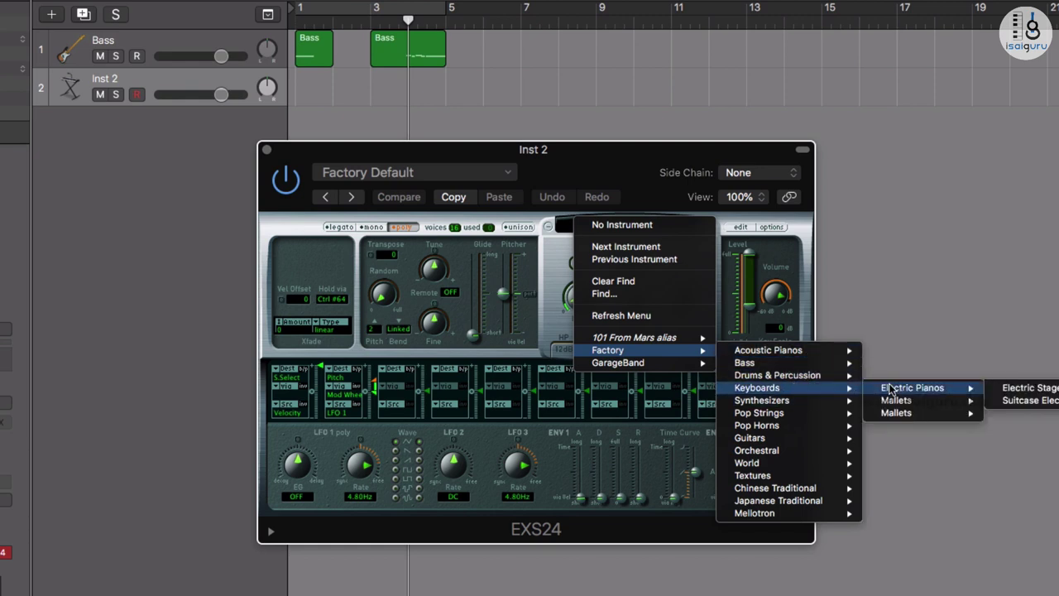
pyautogui.click(1039, 391)
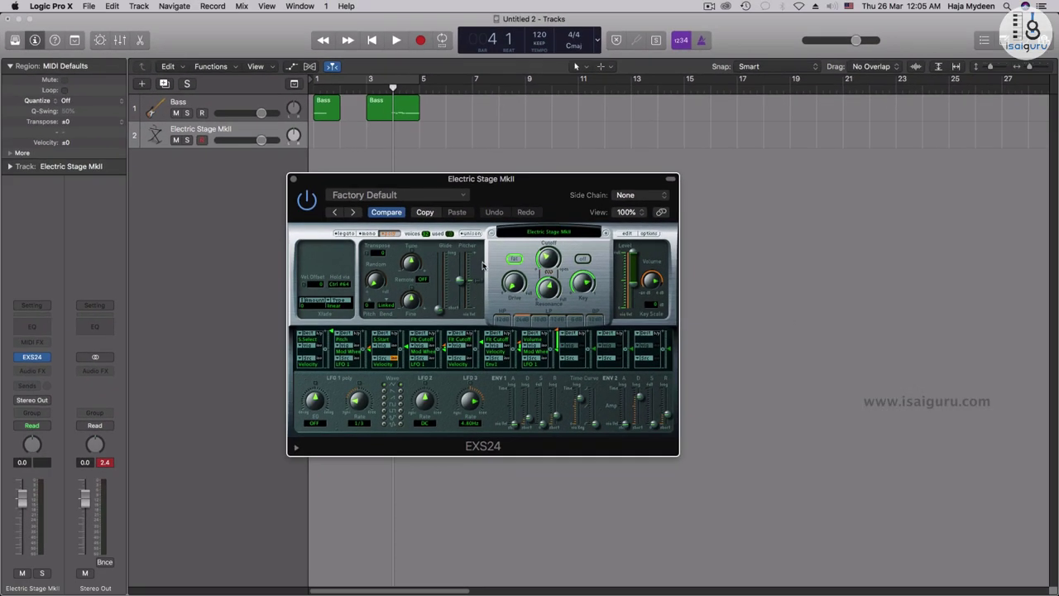
pyautogui.click(294, 178)
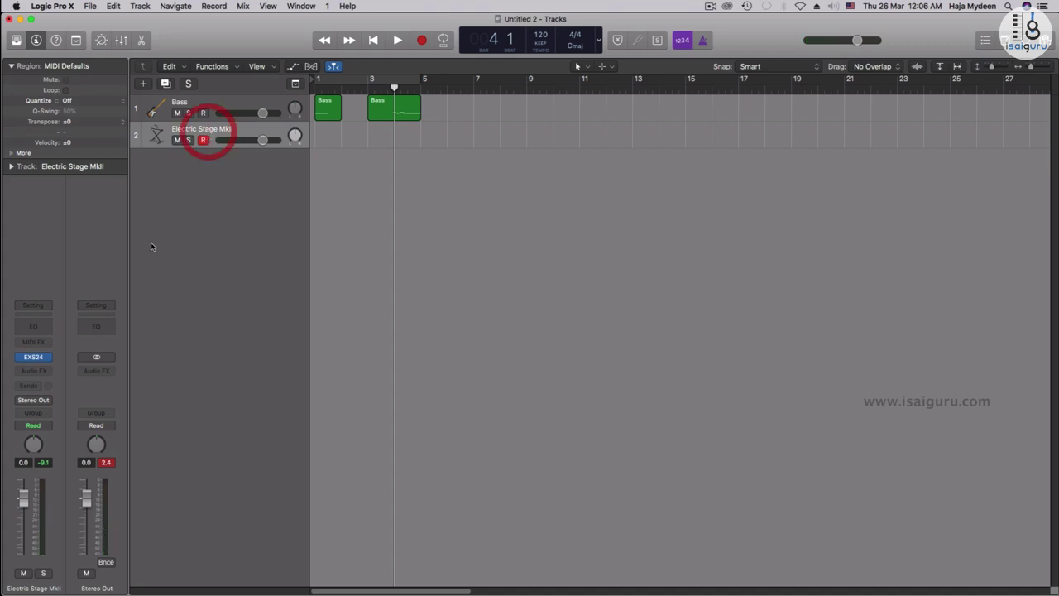
# - View the alternative instrument plug-ins available for the Electric Stage MkII track without replacing the EXS24
pyautogui.moveTo(36, 361)
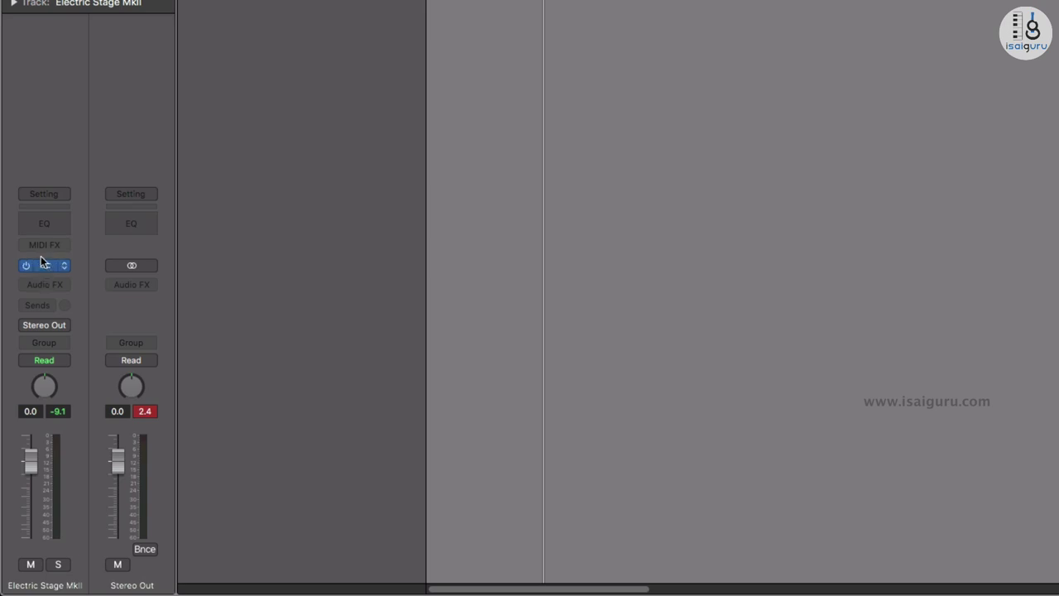
pyautogui.moveTo(49, 264)
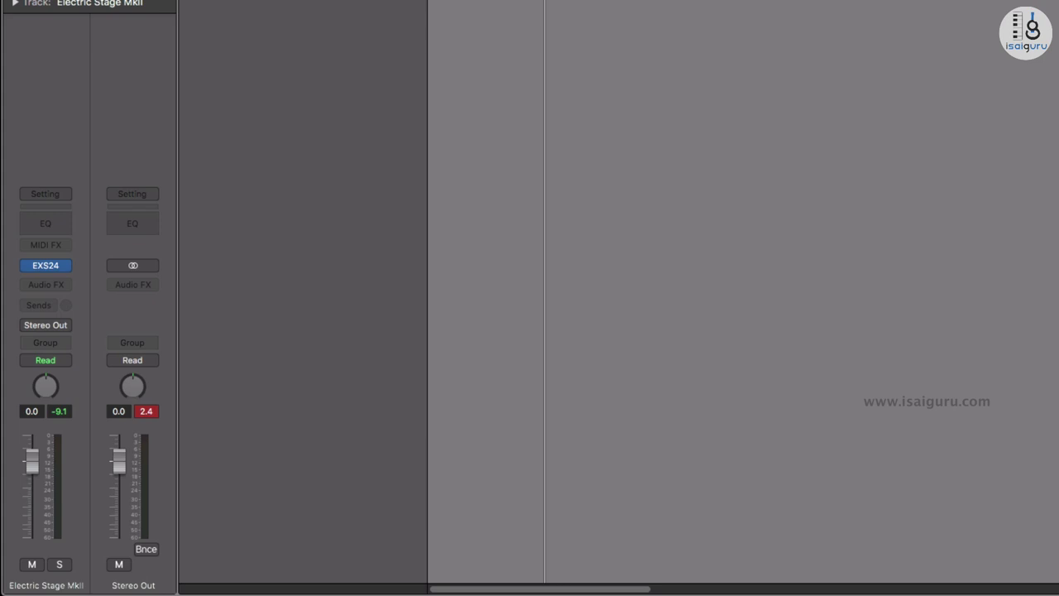
pyautogui.click(66, 268)
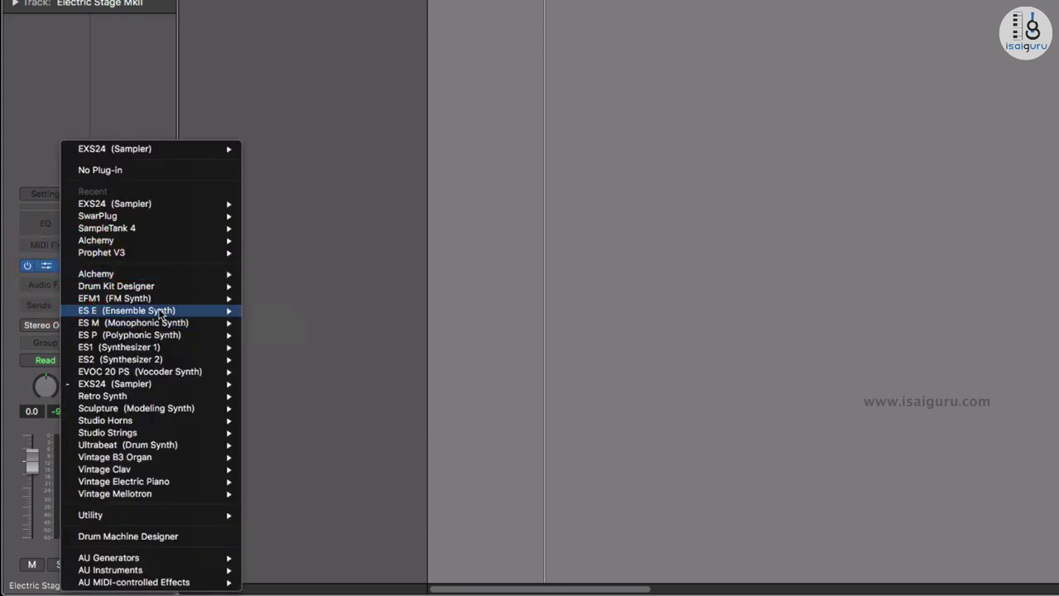
pyautogui.moveTo(160, 314)
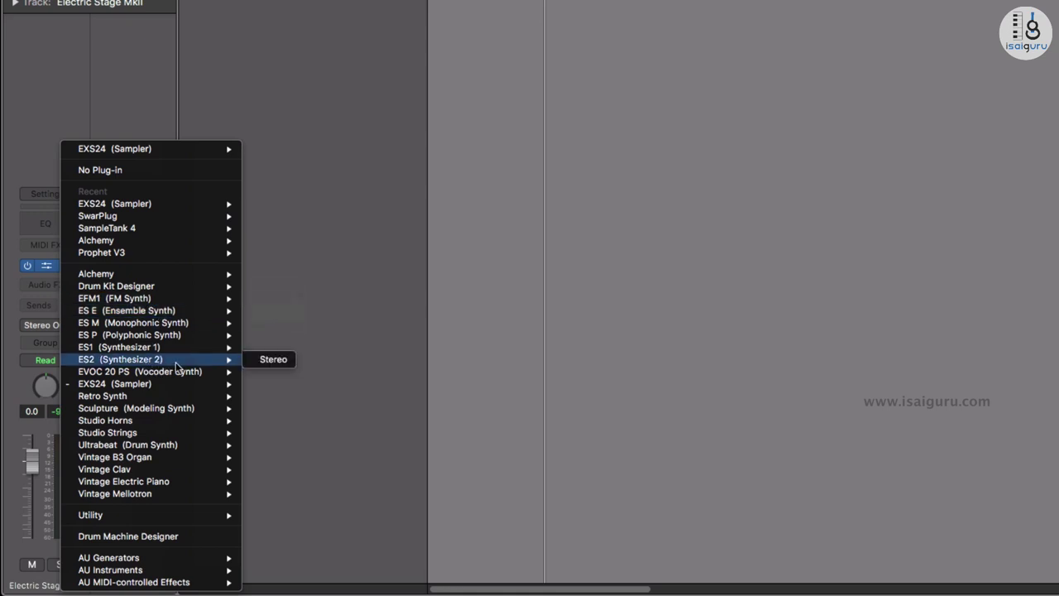
pyautogui.click(327, 243)
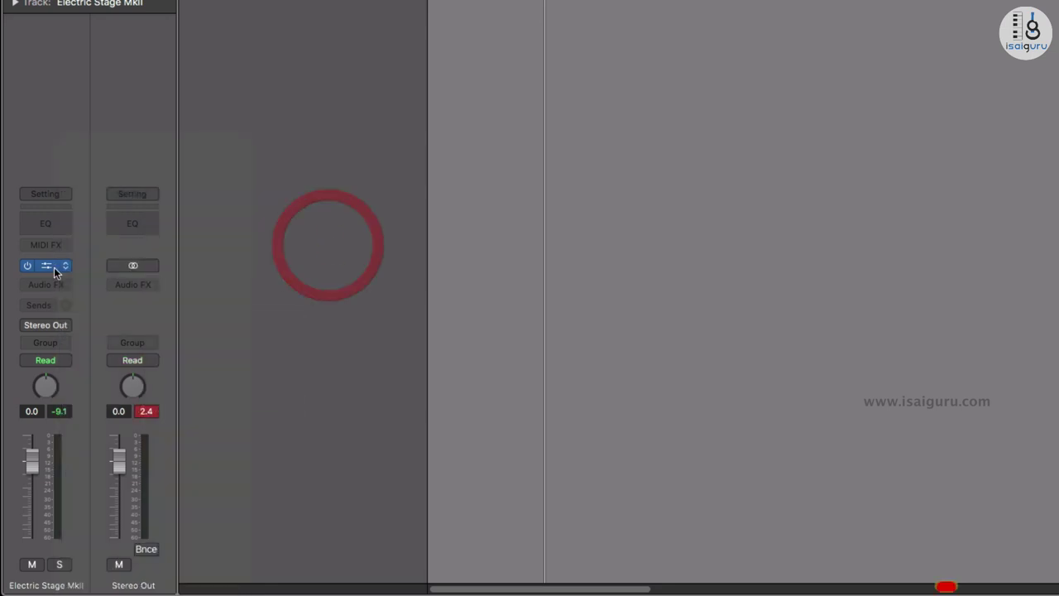
# - Reopen the EXS24 window, look at its sampler instrument list without choosing anything, and close the window
pyautogui.click(45, 267)
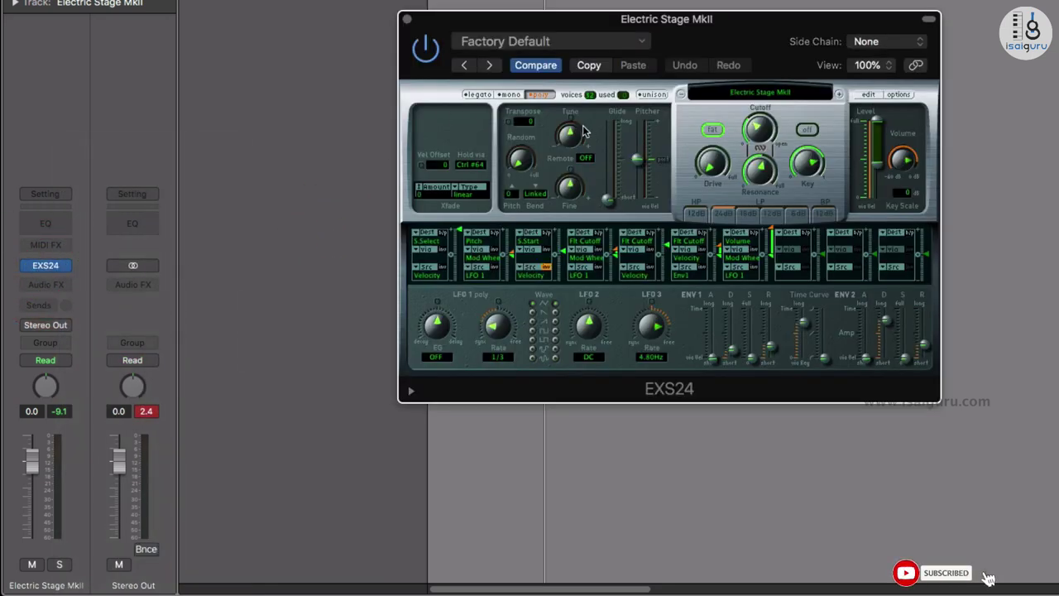
pyautogui.click(801, 95)
pyautogui.click(744, 58)
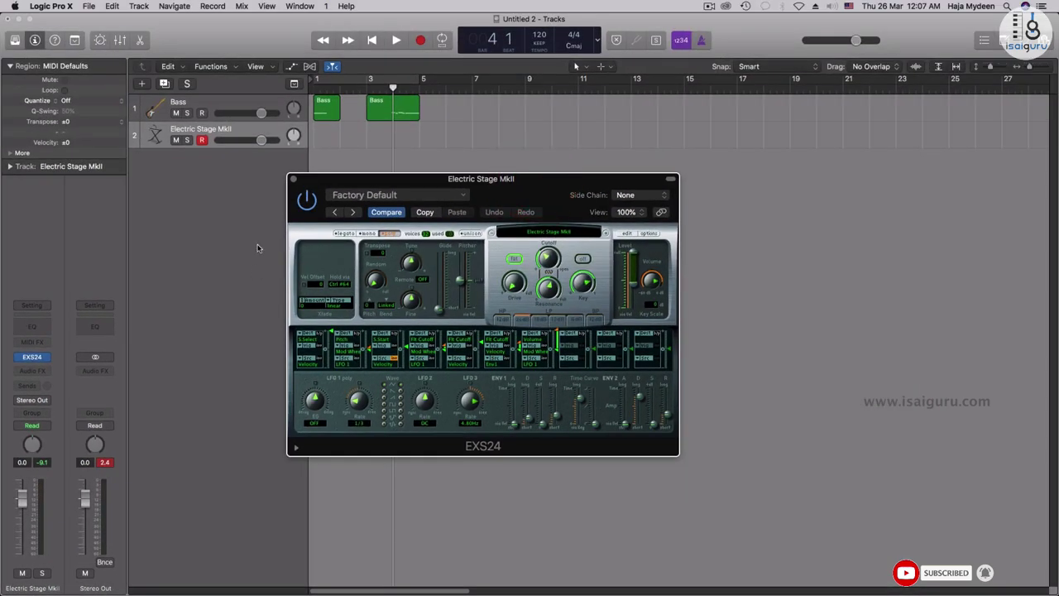
pyautogui.click(294, 179)
# - Show the EXS24's sounds in the Library and browse both Mallets categories under Factory Keyboards
pyautogui.moveTo(32, 360)
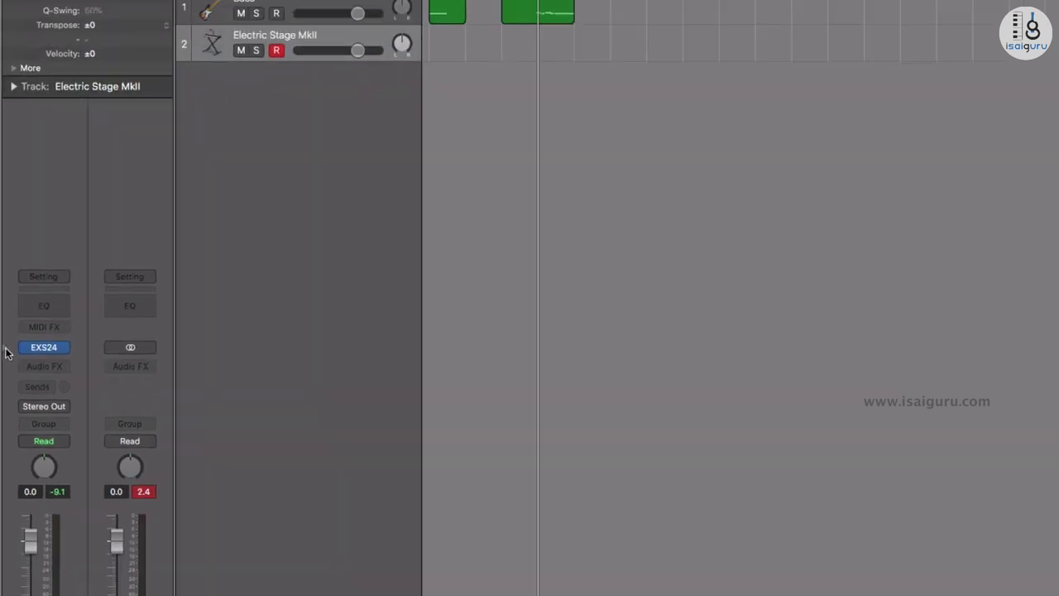
pyautogui.click(9, 359)
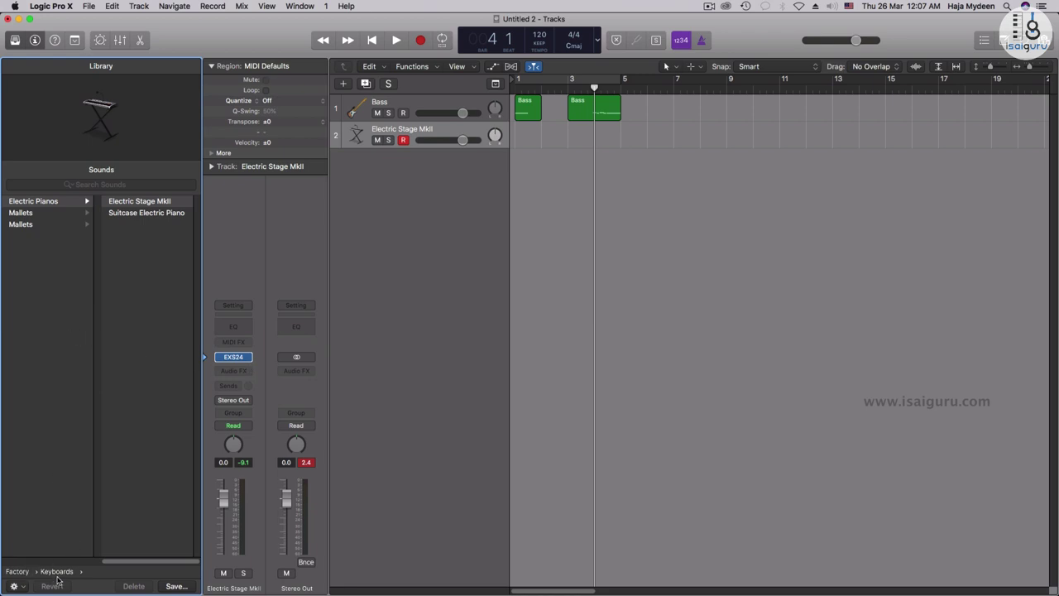
pyautogui.click(53, 215)
pyautogui.click(51, 225)
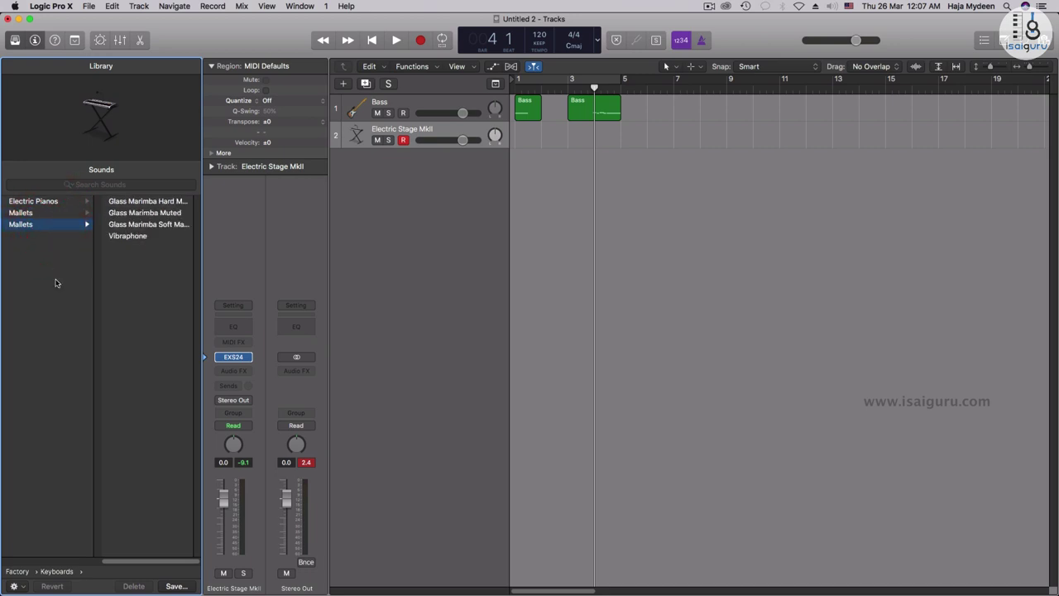
# - Browse the Acoustic Pianos, Bass, and Drums & Percussion categories of the Factory sounds in the Library
pyautogui.hscroll(-5, 57, 282)
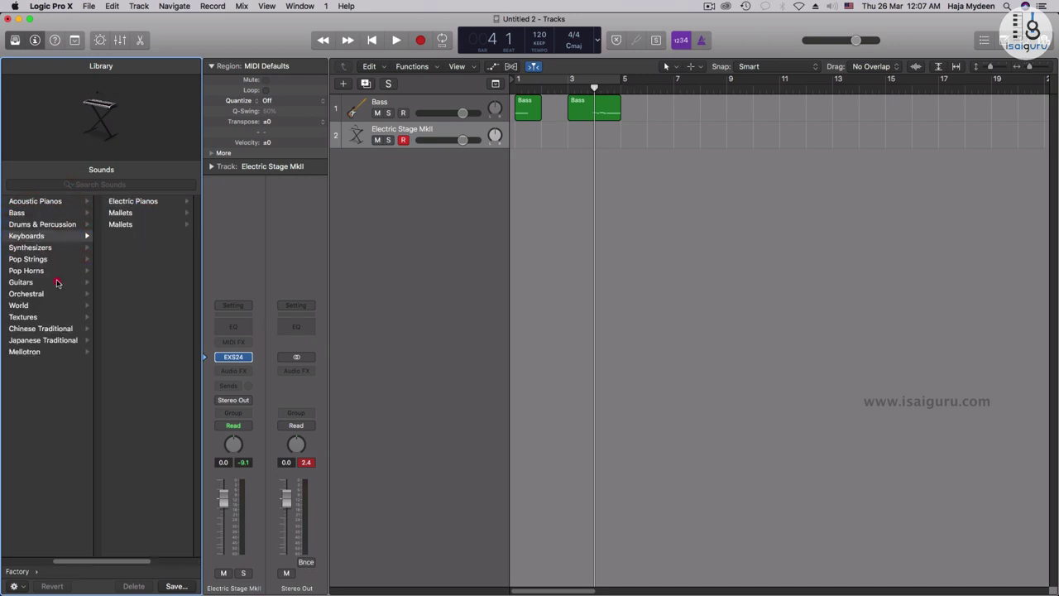
pyautogui.click(41, 201)
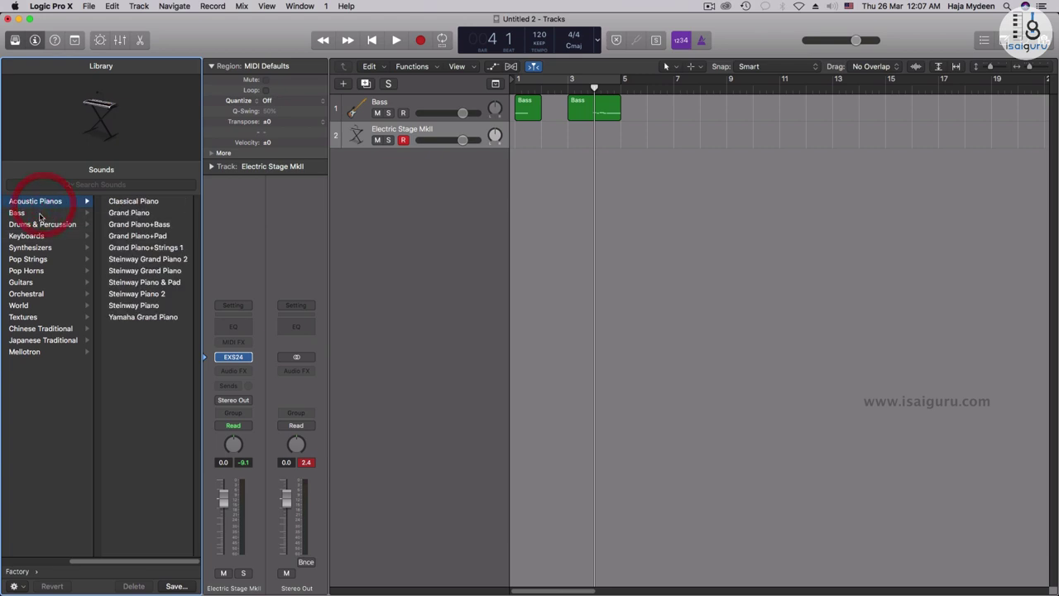
pyautogui.click(38, 213)
pyautogui.click(41, 225)
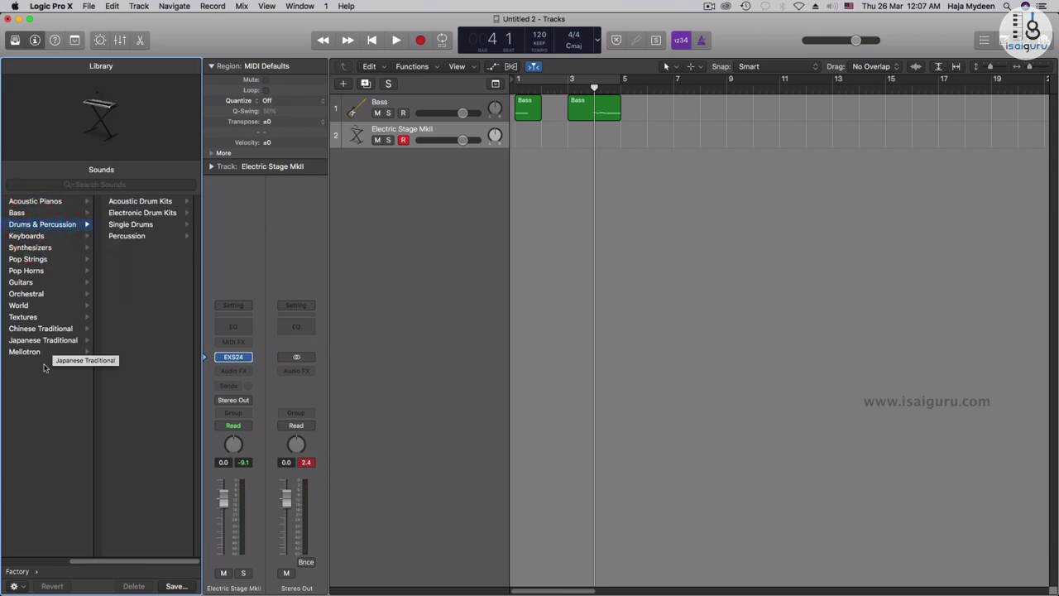
# - Return to the top level of the EXS24 sounds and look through the GarageBand, Factory and 101 From Mars alias folders
pyautogui.click(37, 416)
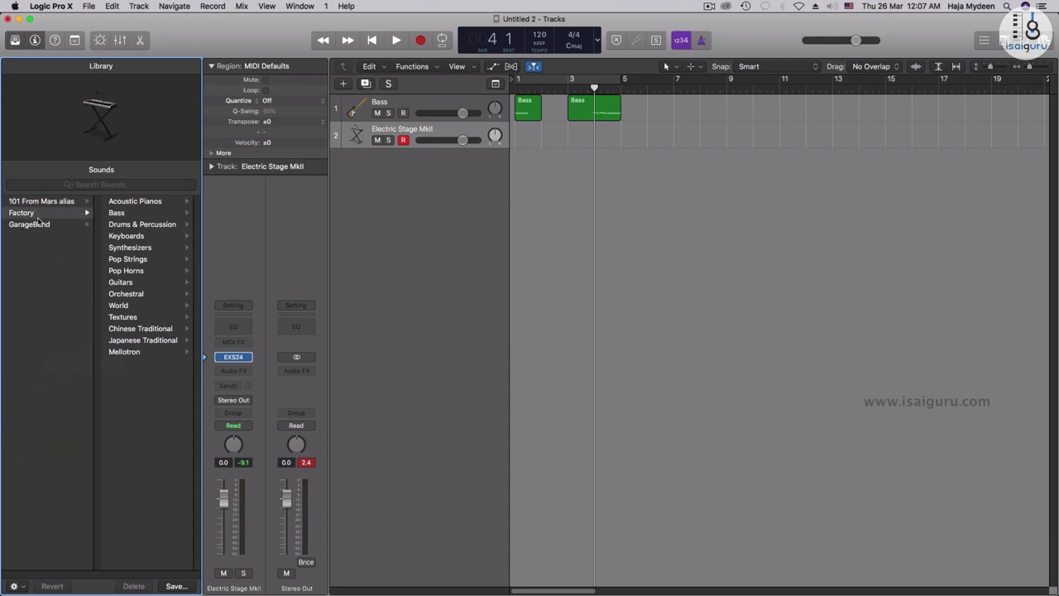
pyautogui.click(37, 224)
pyautogui.click(38, 212)
pyautogui.click(42, 201)
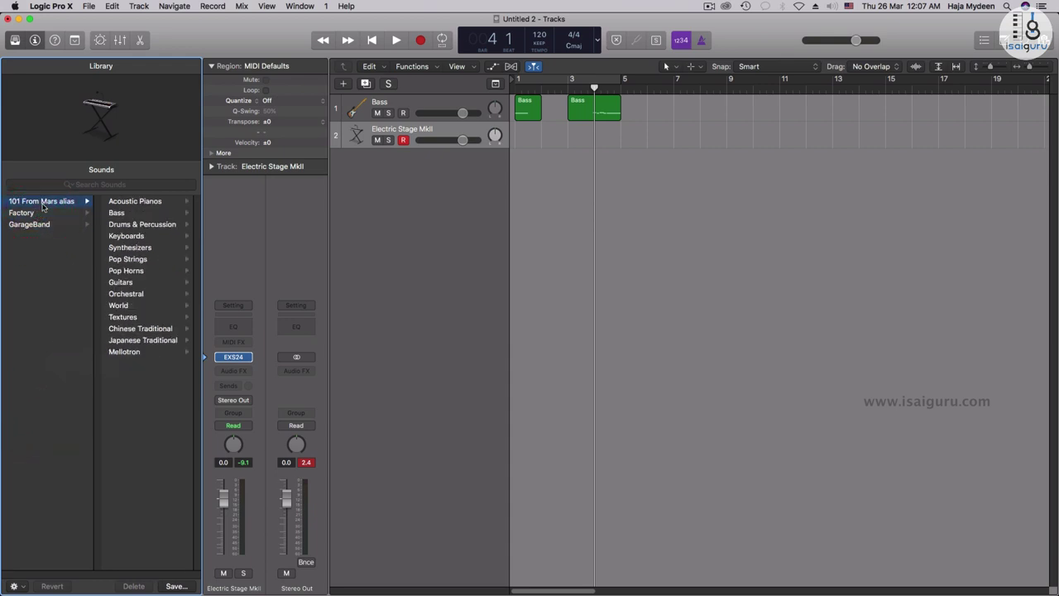
# - Load the Guzheng sound from the Factory Chinese Traditional category onto the Electric Stage MkII track
pyautogui.click(57, 212)
pyautogui.click(136, 328)
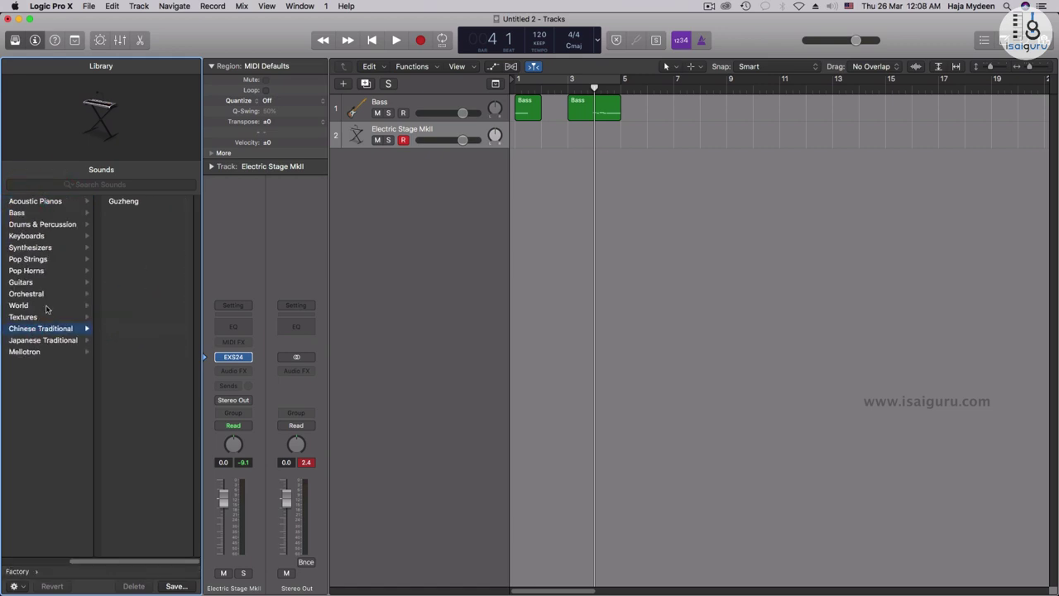
pyautogui.click(129, 204)
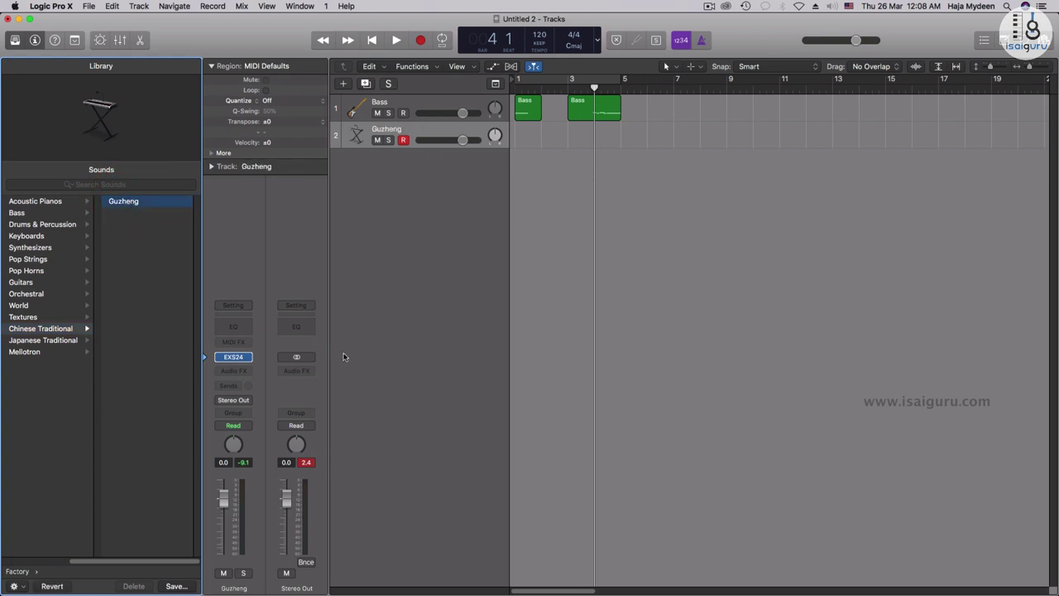